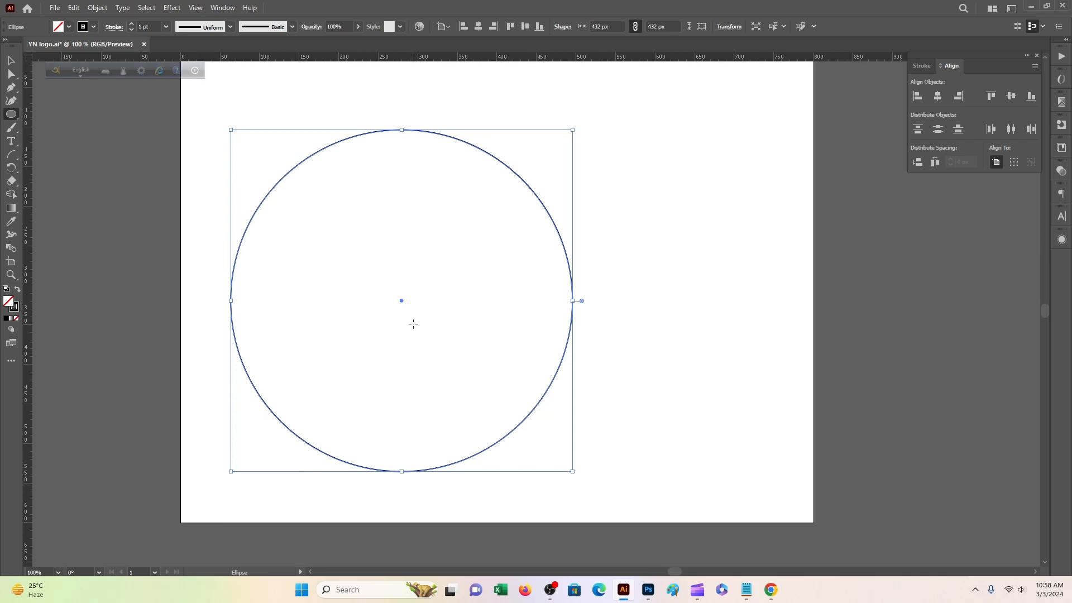
Move the 432 px circle toward the middle of the artboard, centered at about X 370 px, Y 309 px
{"action": "scroll", "coordinate": [434, 297], "scroll_direction": "up", "scroll_amount": 1}
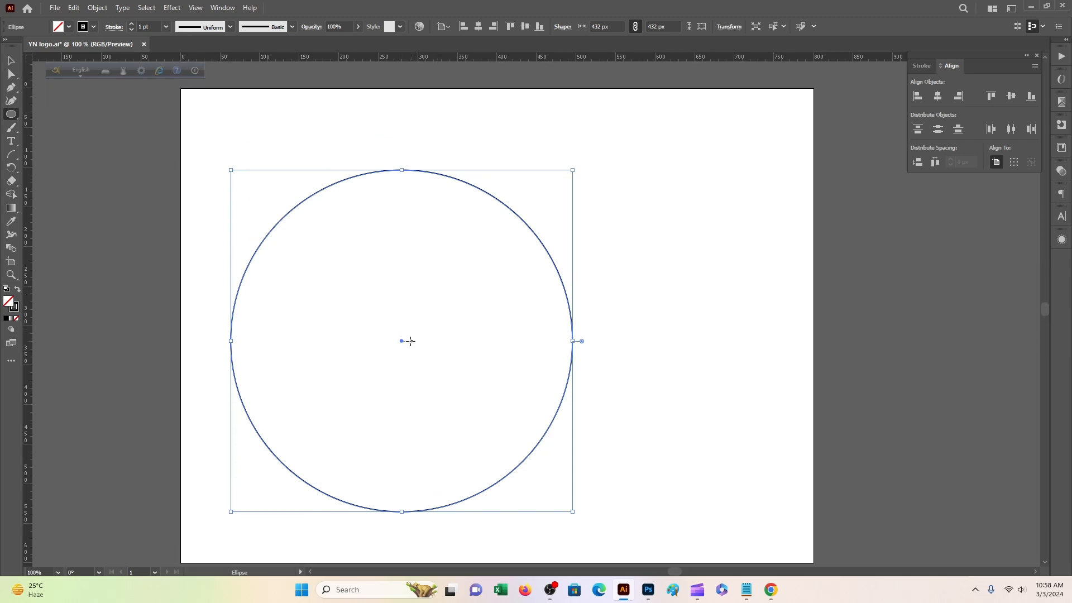
{"action": "left_click_drag", "start_coordinate": [402, 343], "coordinate": [473, 334]}
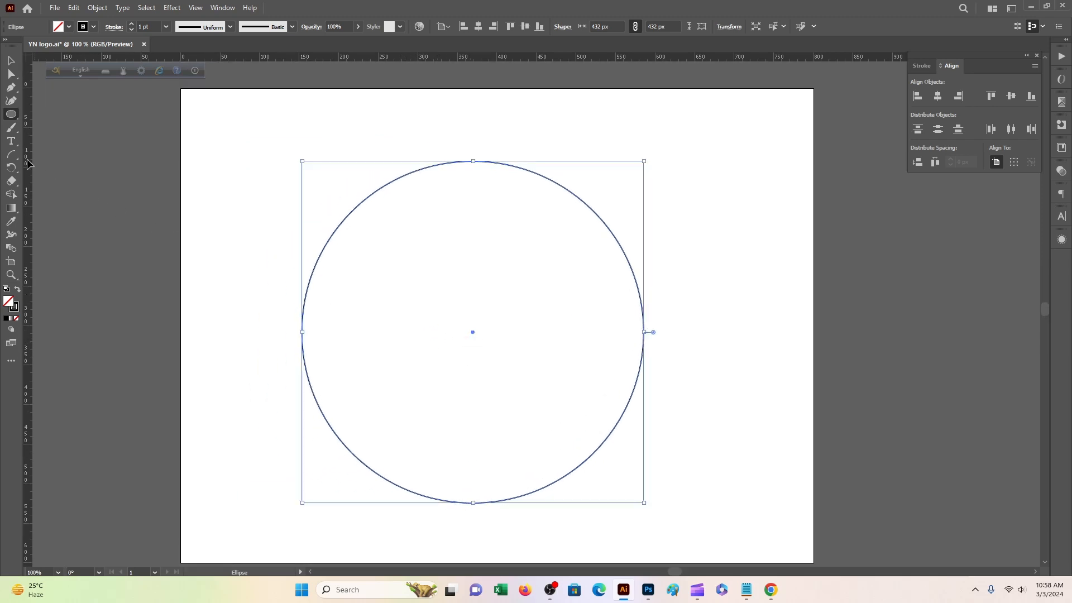
{"action": "left_click", "coordinate": [11, 87]}
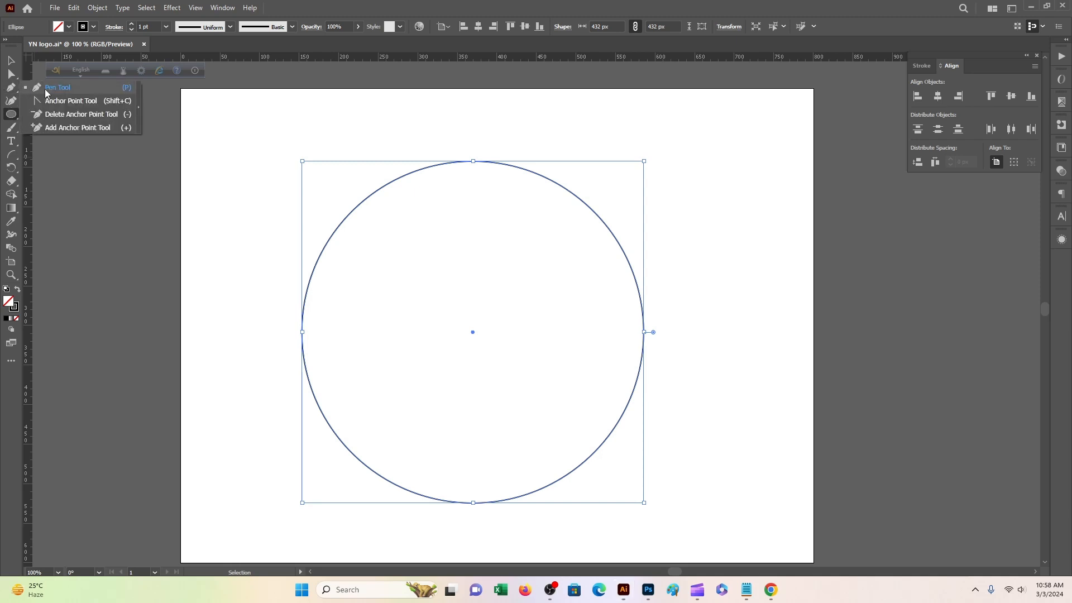
{"action": "left_click", "coordinate": [472, 333]}
{"action": "left_click", "coordinate": [690, 332]}
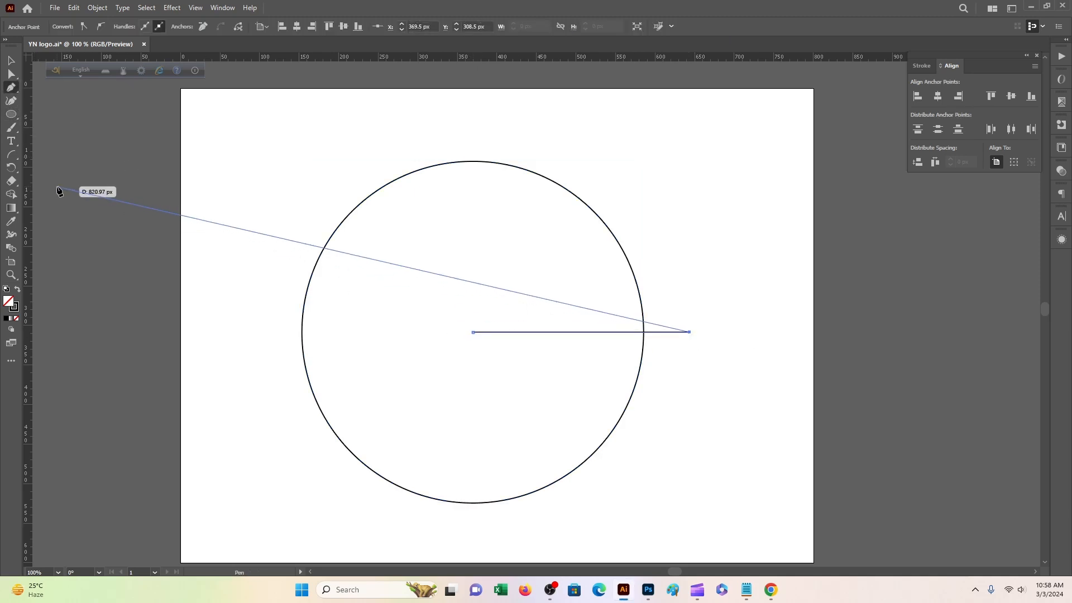
{"action": "key", "text": "ctrl+z"}
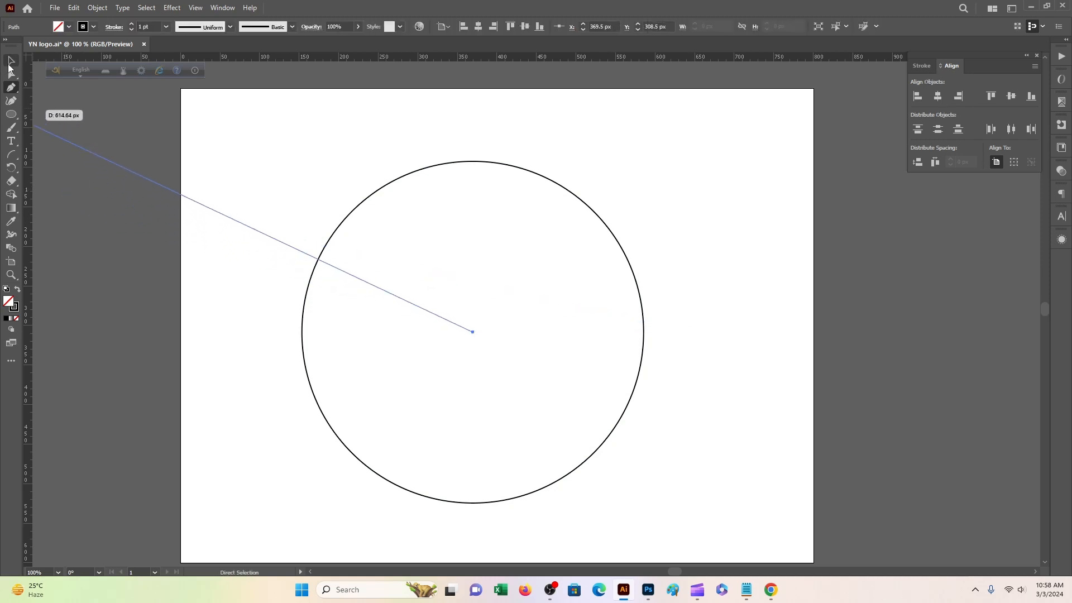
{"action": "key", "text": "ctrl+z"}
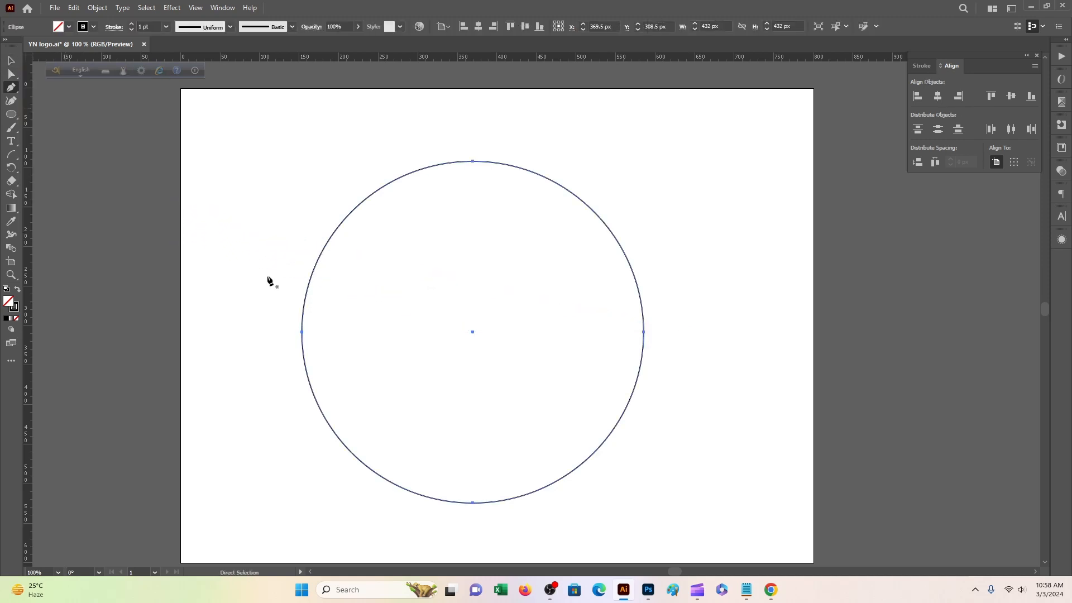
Place a single Pen tool anchor point at the circle's center and deselect it
{"action": "left_click", "coordinate": [472, 332]}
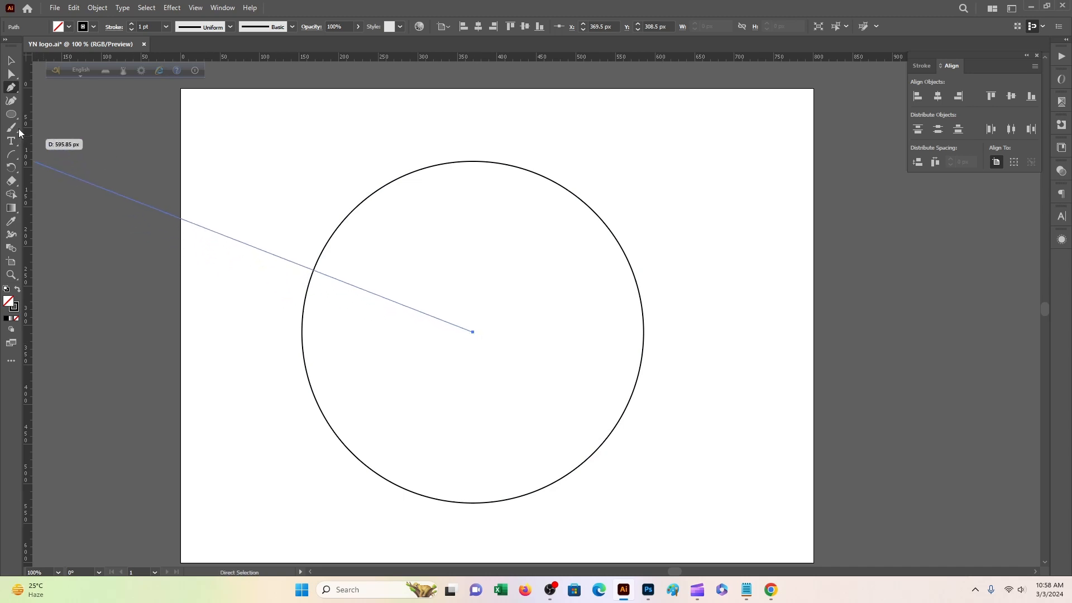
{"action": "left_click", "coordinate": [14, 65]}
{"action": "left_click", "coordinate": [208, 242]}
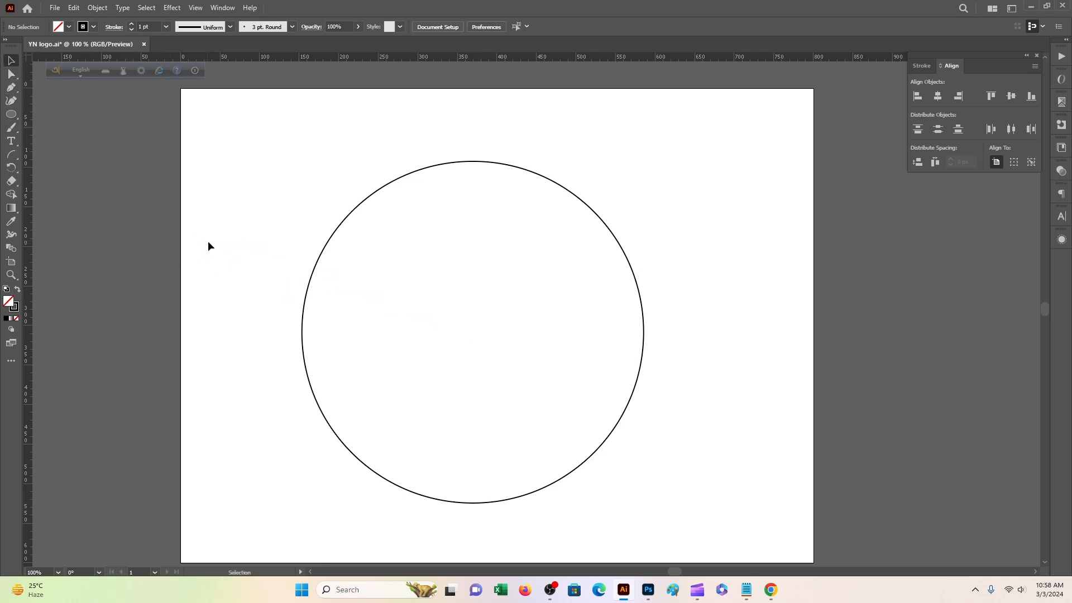
Select the circle together with its center point and make a blend between them
{"action": "left_click_drag", "start_coordinate": [281, 208], "coordinate": [624, 518]}
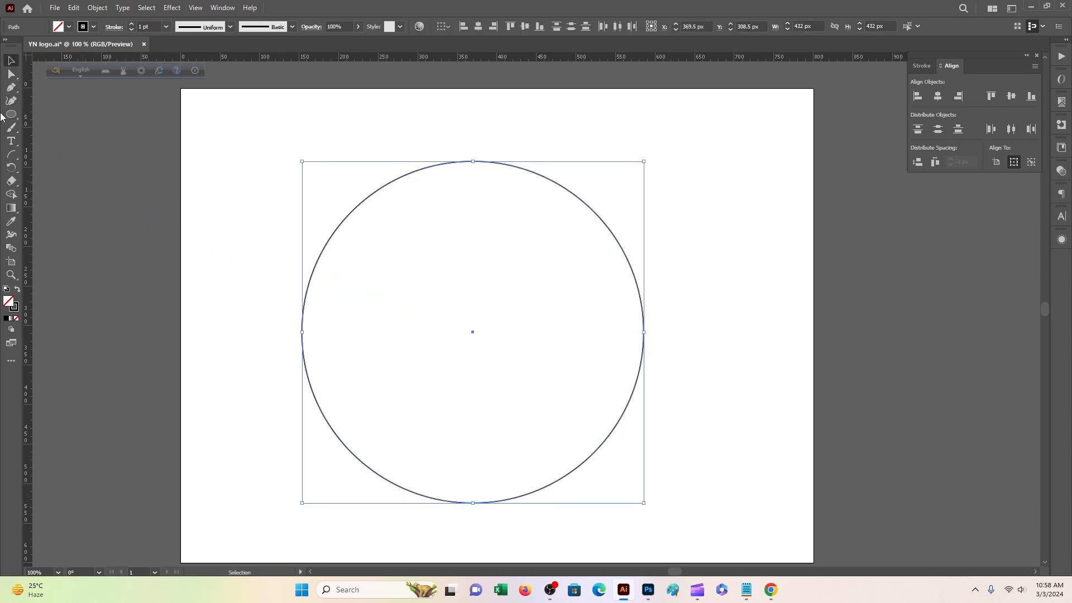
{"action": "left_click", "coordinate": [99, 9]}
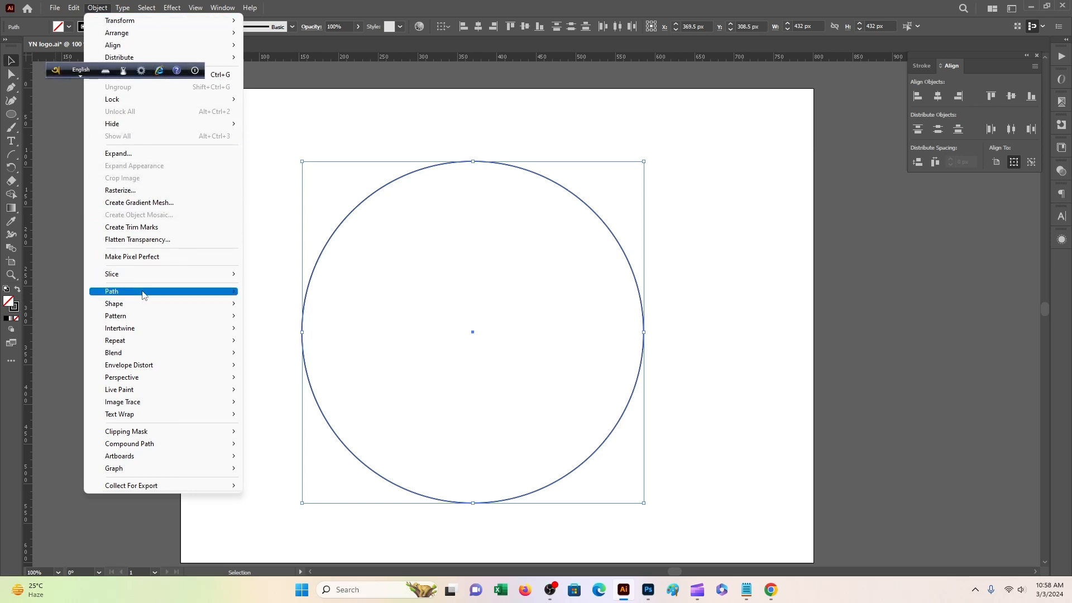
{"action": "mouse_move", "coordinate": [145, 329]}
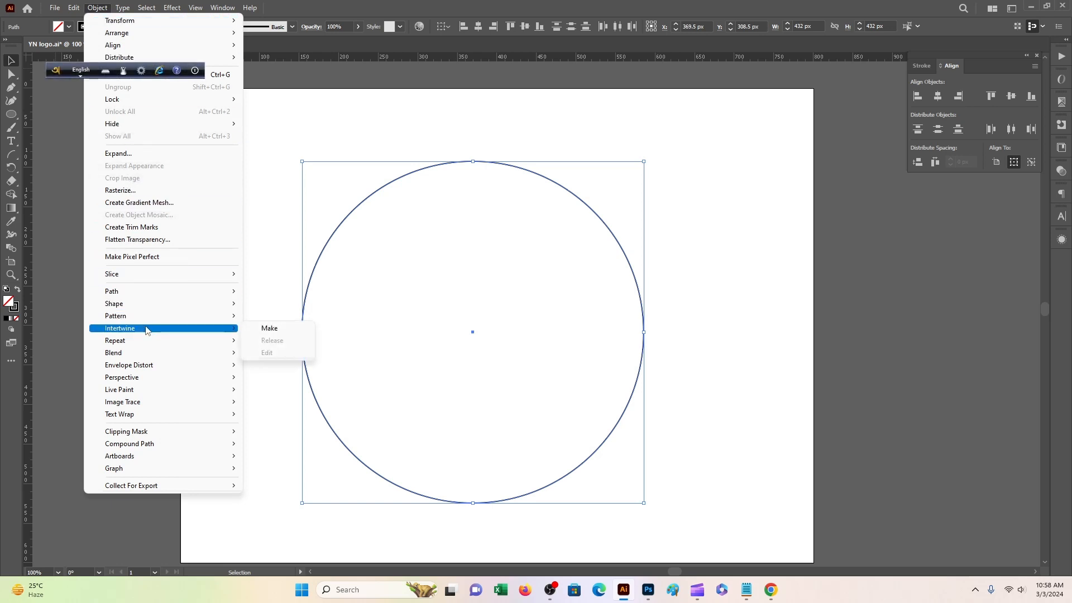
{"action": "mouse_move", "coordinate": [167, 358]}
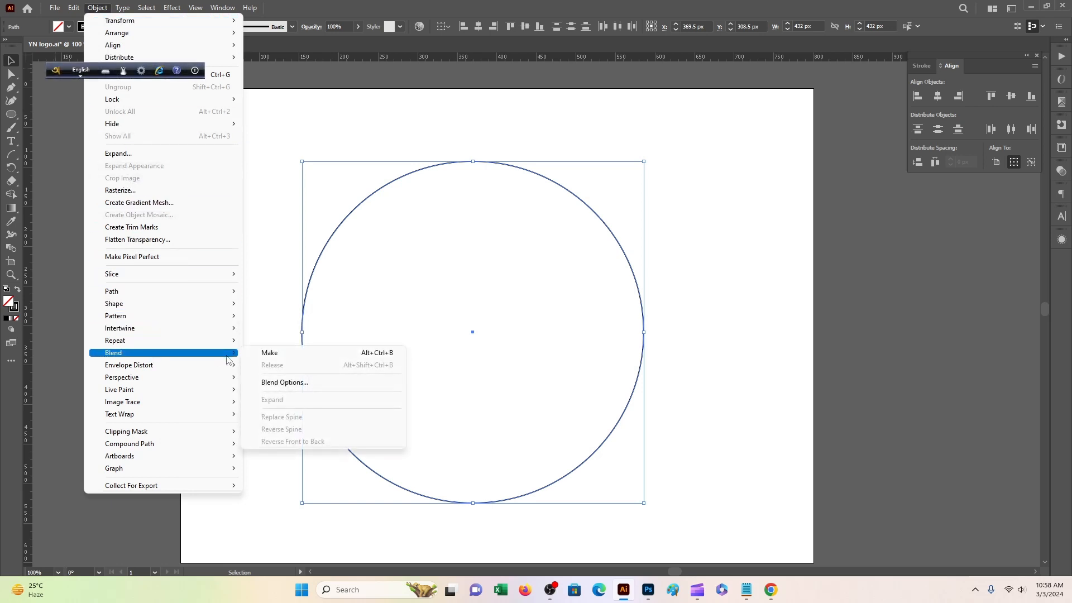
{"action": "left_click", "coordinate": [274, 352]}
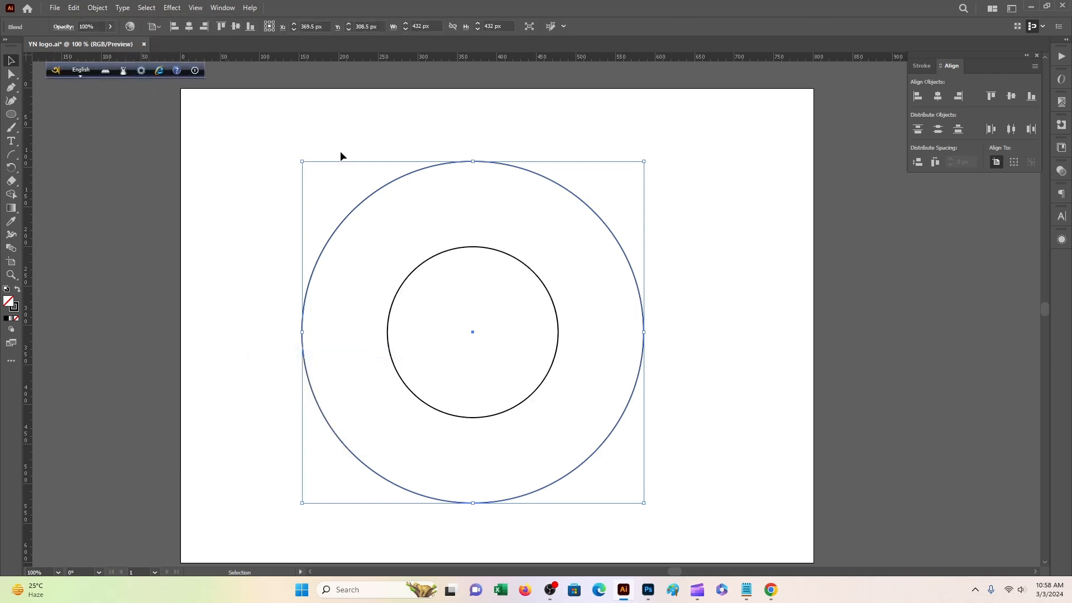
Set the blend's spacing to Specified Steps with a value of 8
{"action": "left_click", "coordinate": [98, 7]}
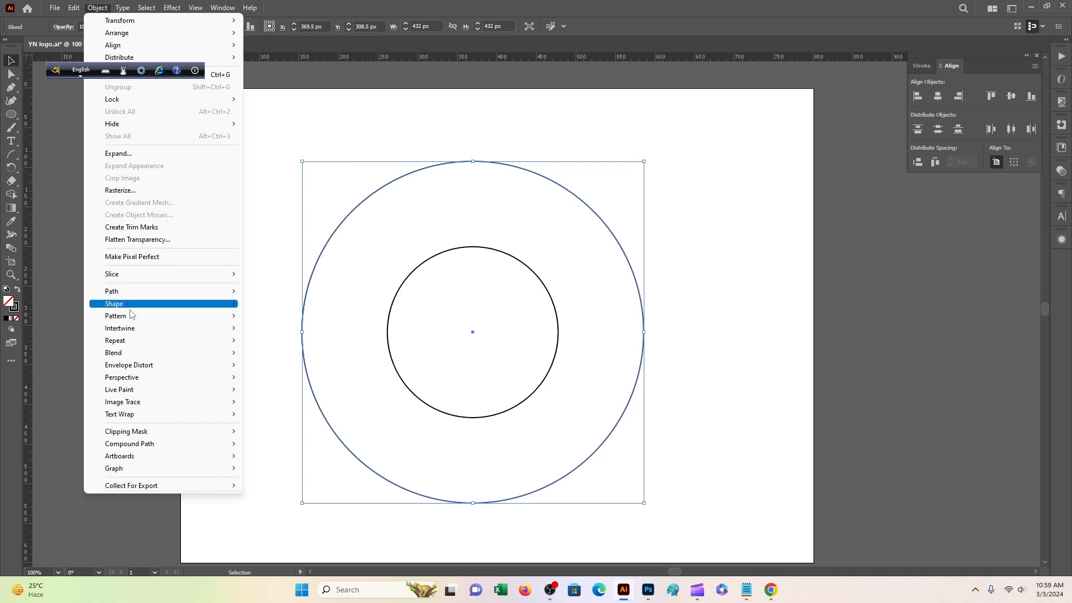
{"action": "mouse_move", "coordinate": [168, 353]}
{"action": "left_click", "coordinate": [302, 383]}
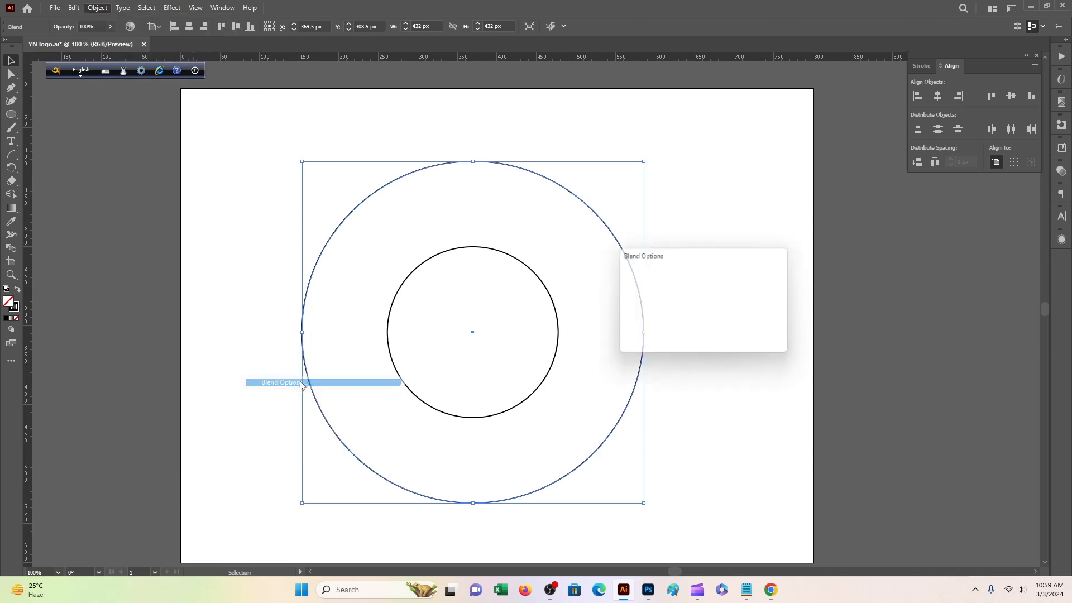
{"action": "left_click", "coordinate": [733, 280]}
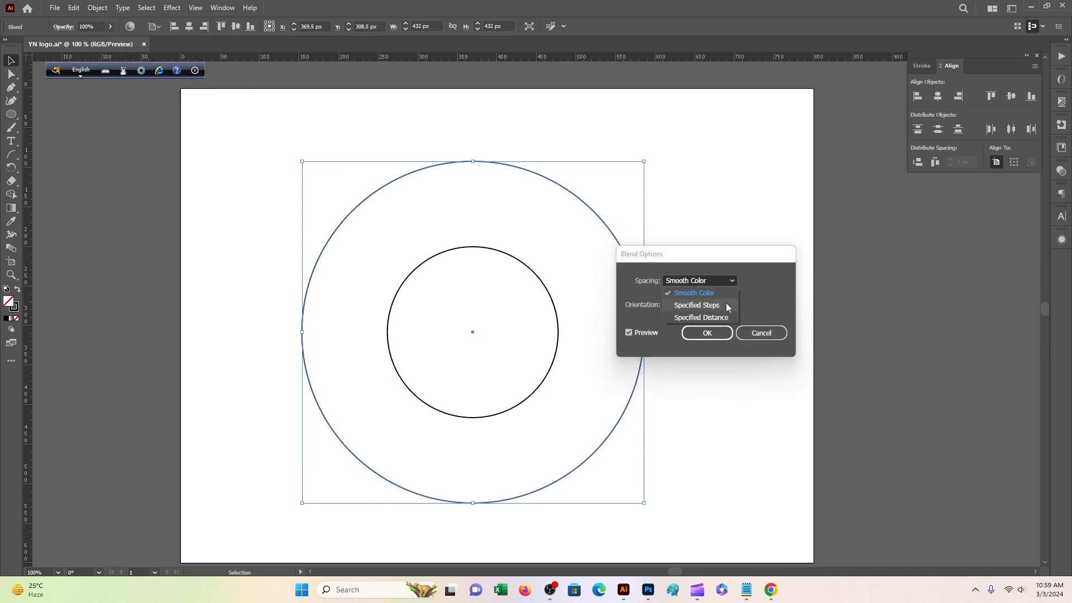
{"action": "left_click", "coordinate": [718, 307]}
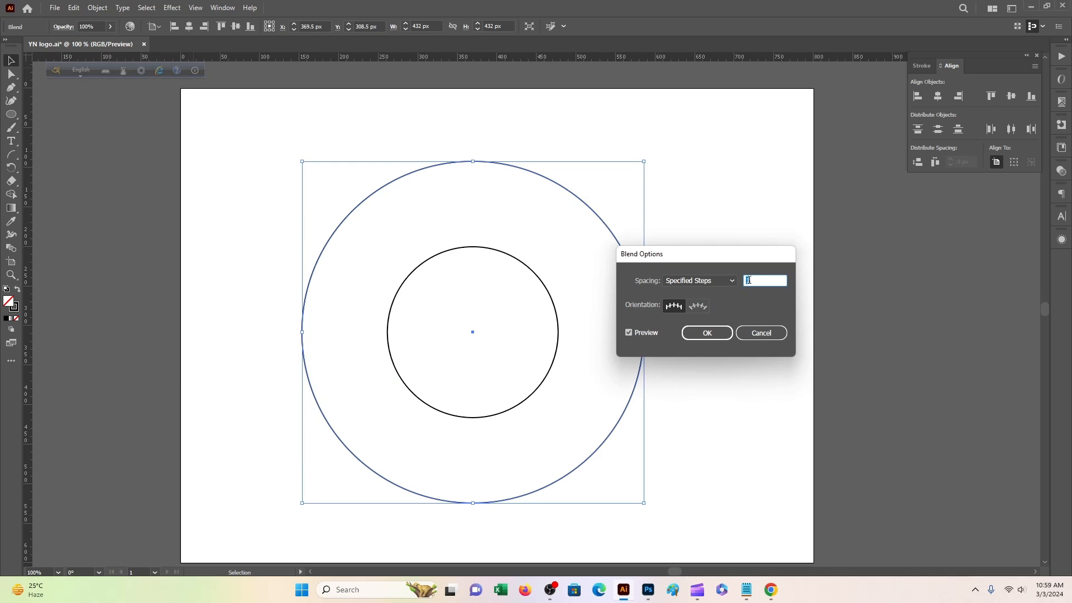
{"action": "type", "text": "8"}
{"action": "left_click", "coordinate": [701, 333]}
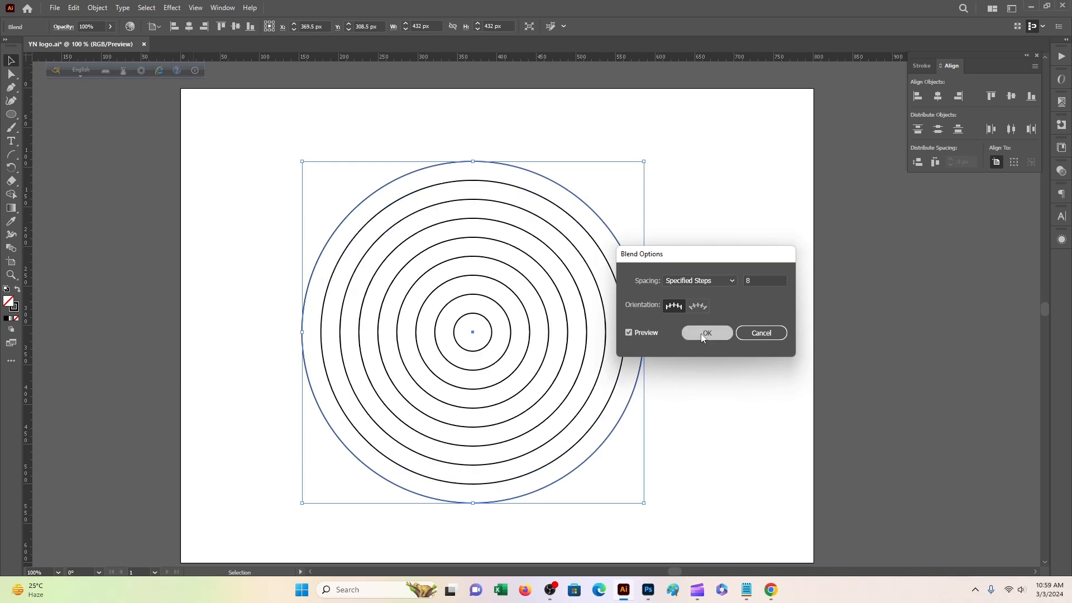
Expand the blend into a group of editable concentric circles
{"action": "left_click", "coordinate": [98, 8]}
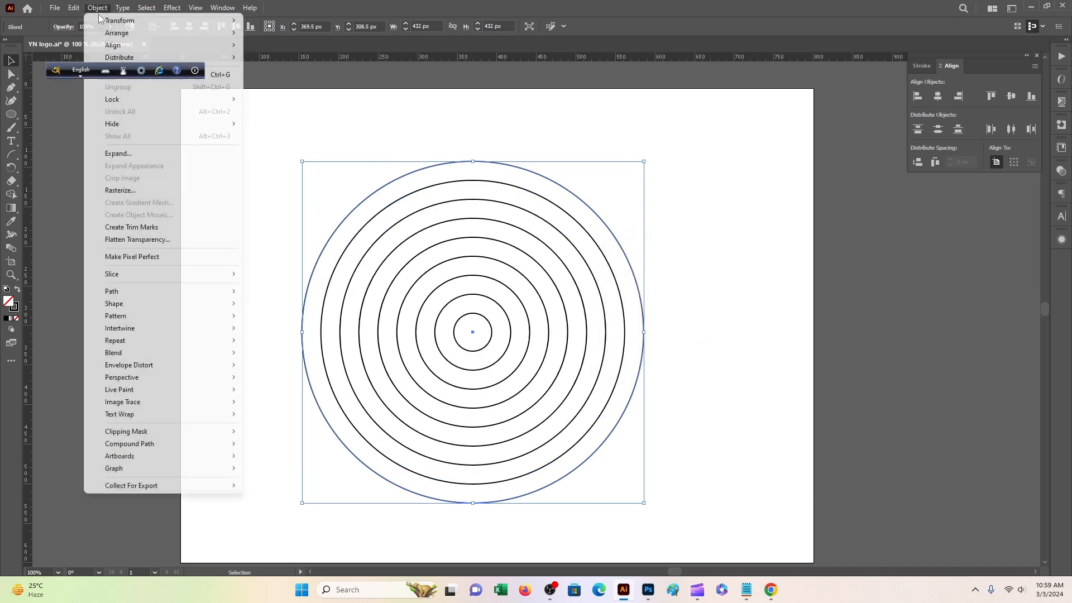
{"action": "left_click", "coordinate": [133, 156]}
{"action": "left_click", "coordinate": [506, 357]}
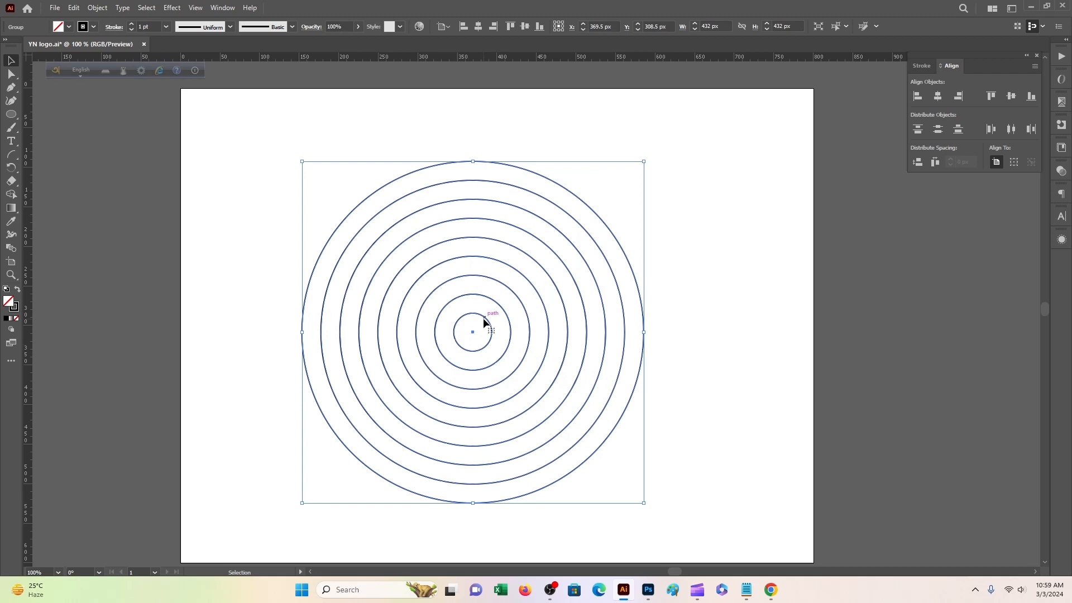
Move the concentric circle group left to about X 244.5 px, then copy it and paste the duplicate directly over it
{"action": "left_click_drag", "start_coordinate": [483, 318], "coordinate": [385, 327]}
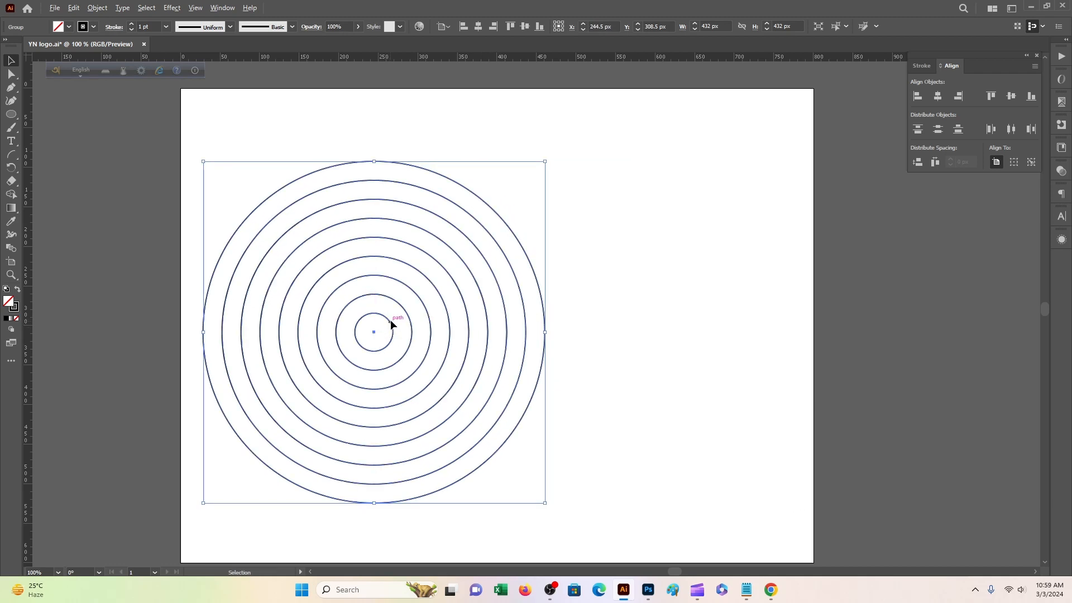
{"action": "right_click", "coordinate": [430, 255]}
{"action": "left_click", "coordinate": [464, 276]}
{"action": "right_click", "coordinate": [462, 258]}
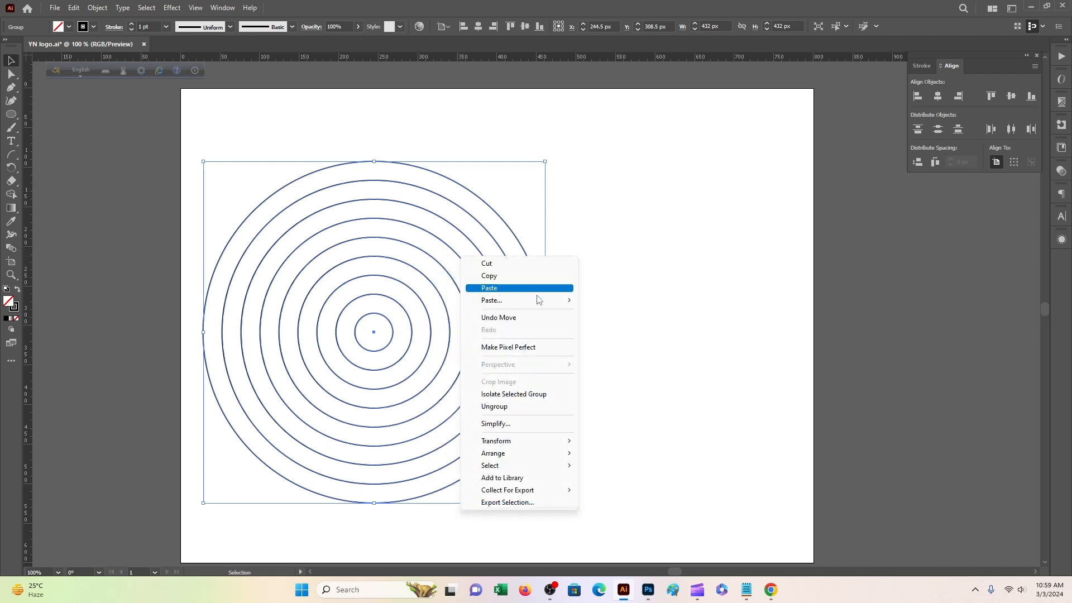
{"action": "mouse_move", "coordinate": [538, 300]}
{"action": "left_click", "coordinate": [614, 300]}
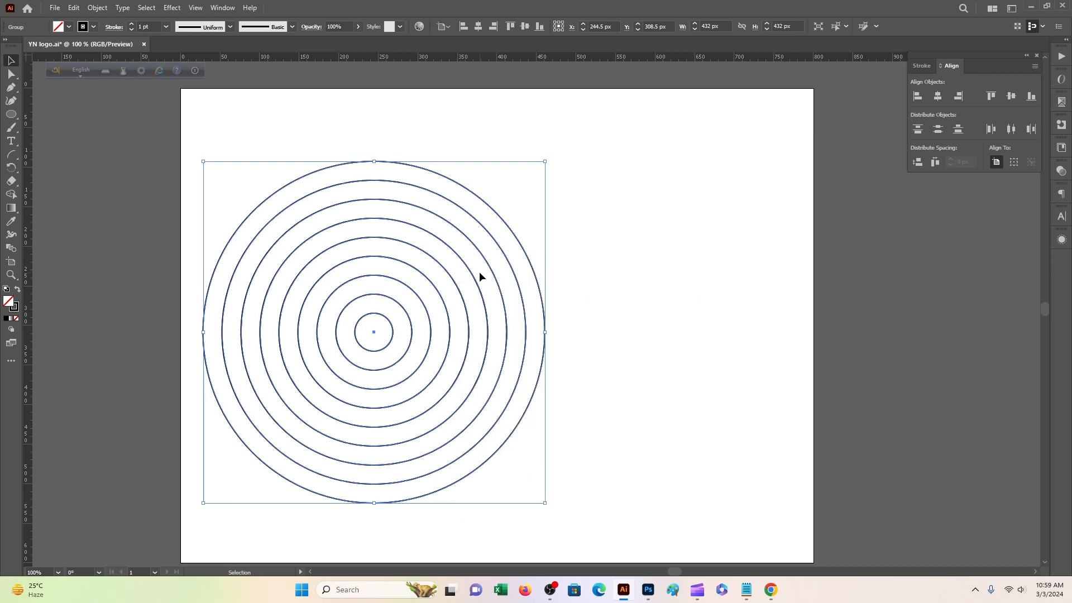
Move the pasted circle group horizontally right to about X 460.5 px, so its outer circle passes through the original group's center
{"action": "left_click_drag", "start_coordinate": [471, 272], "coordinate": [641, 274]}
{"action": "key", "text": "ctrl+="}
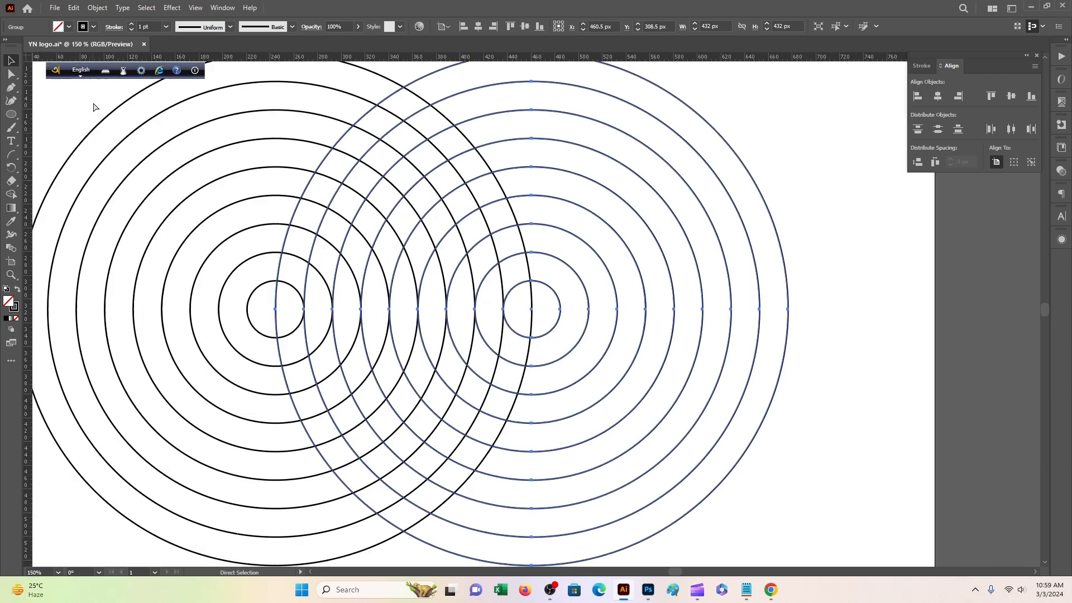
{"action": "key", "text": "ctrl+="}
{"action": "key", "text": "ctrl+="}
{"action": "key", "text": "ctrl+="}
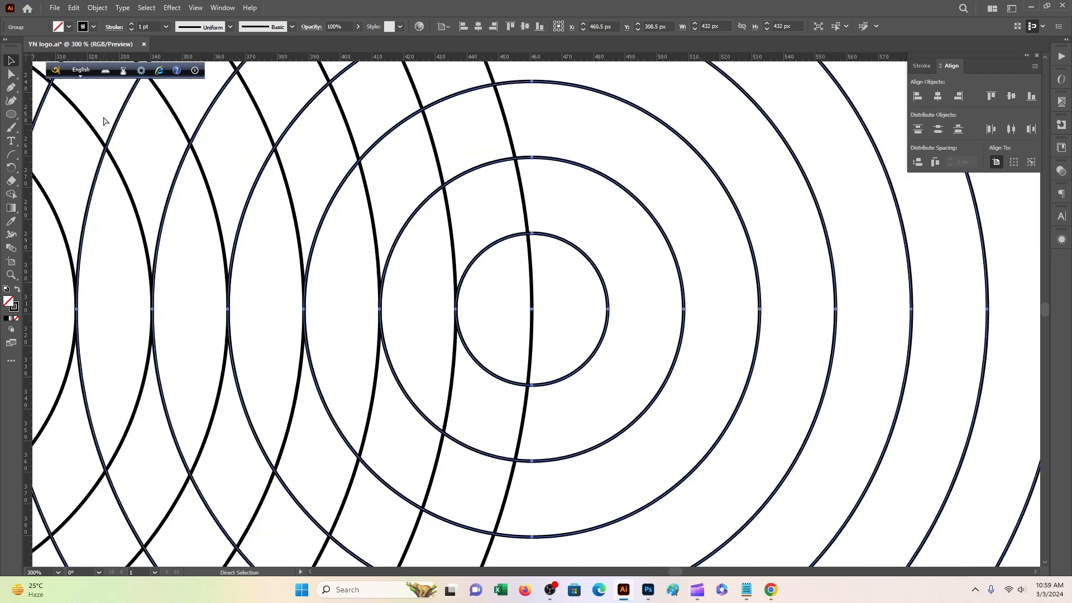
{"action": "scroll", "coordinate": [471, 268], "scroll_direction": "down", "scroll_amount": 1}
{"action": "left_click_drag", "start_coordinate": [519, 270], "coordinate": [848, 290]}
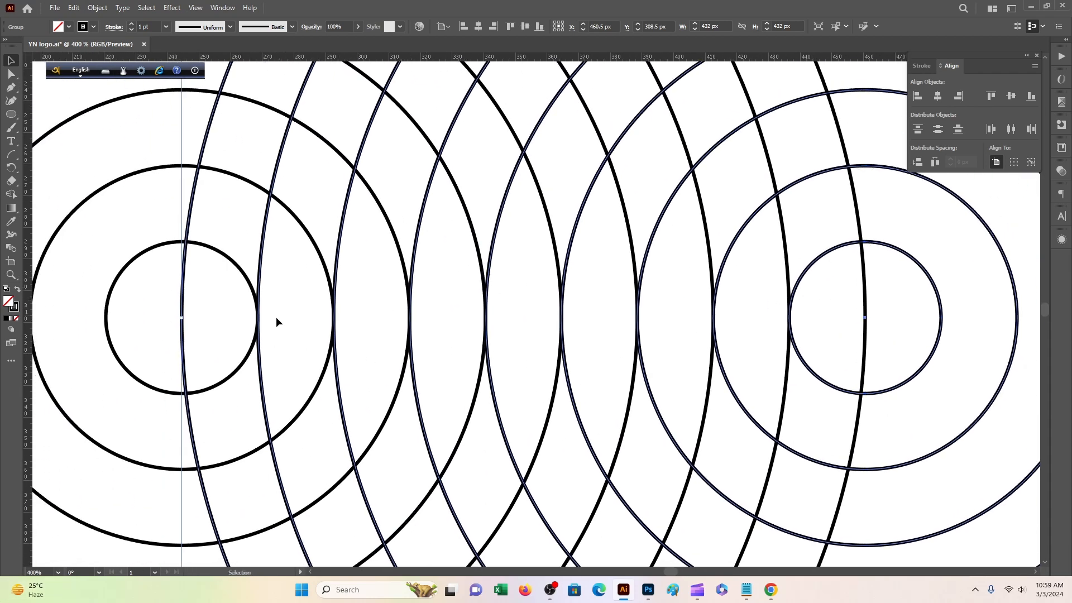
Shift the right circle group left by 1 px, then the left group by 1 px, so their circles touch exactly
{"action": "left_click_drag", "start_coordinate": [339, 399], "coordinate": [336, 398]}
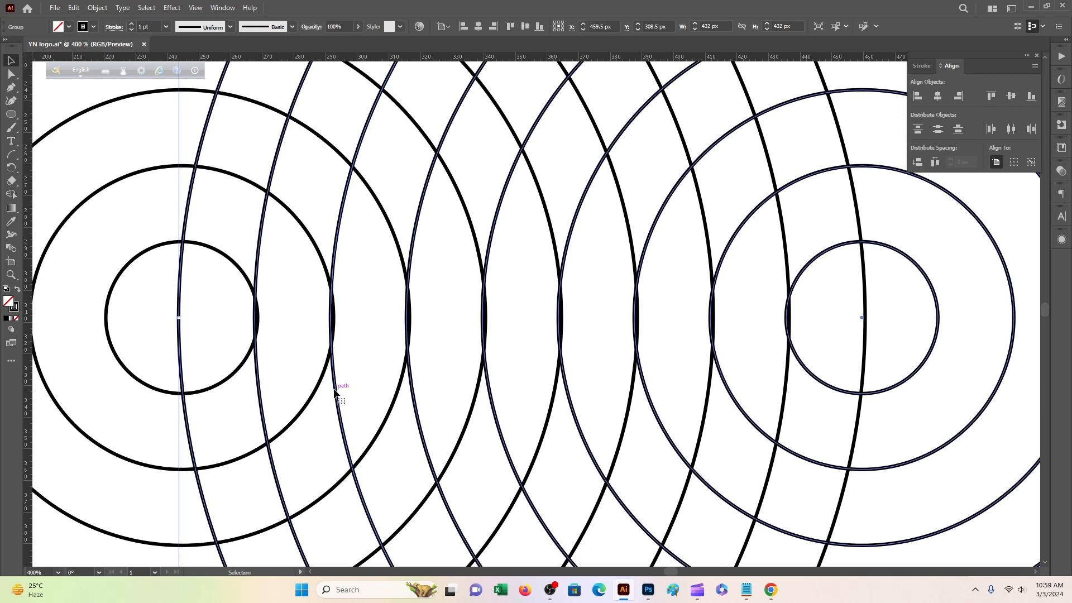
{"action": "key", "text": "ctrl+equal"}
{"action": "key", "text": "ctrl+equal"}
{"action": "key", "text": "ctrl+equal"}
{"action": "key", "text": "ctrl+equal"}
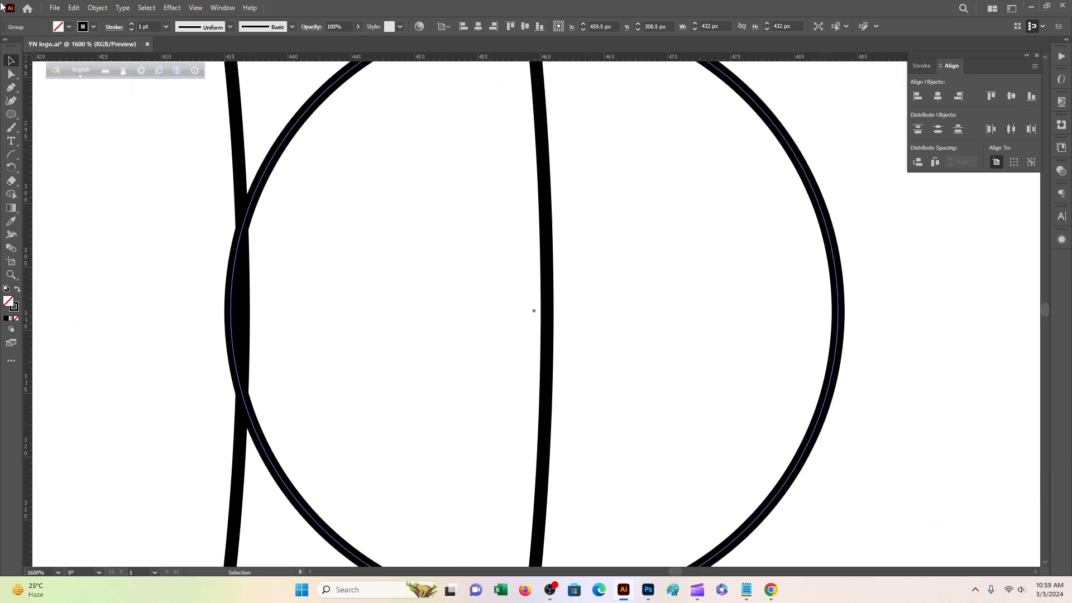
{"action": "key", "text": "ctrl+minus"}
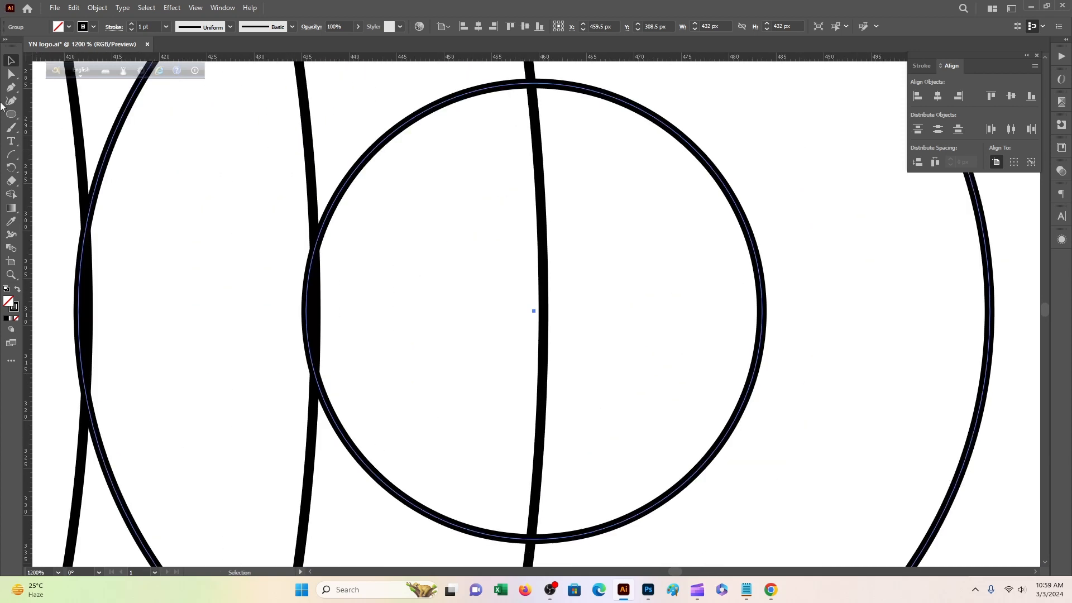
{"action": "left_click_drag", "start_coordinate": [315, 208], "coordinate": [301, 208]}
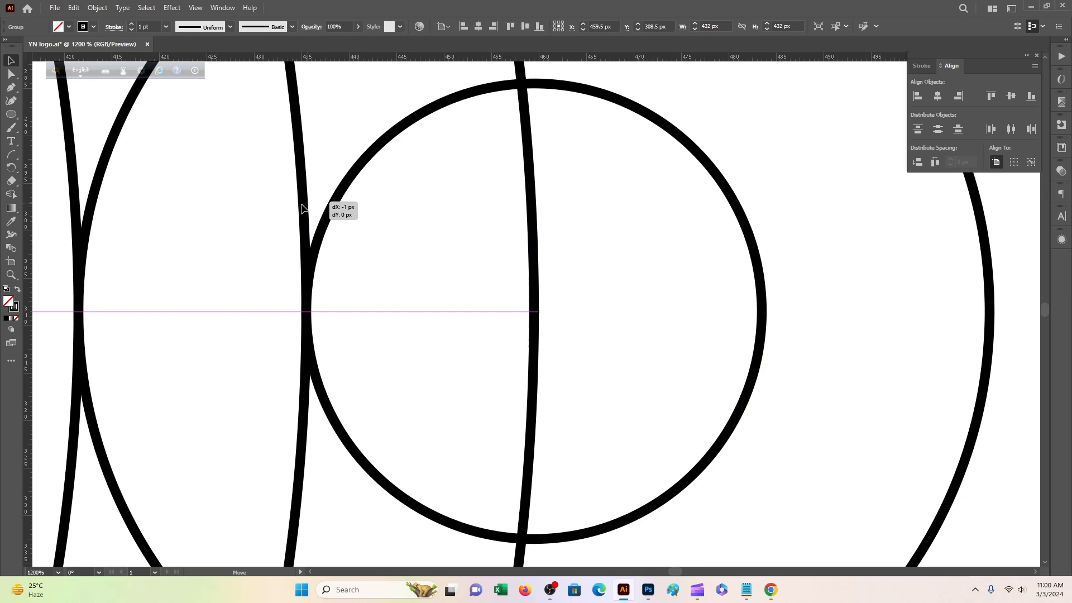
{"action": "left_click_drag", "start_coordinate": [305, 207], "coordinate": [302, 197]}
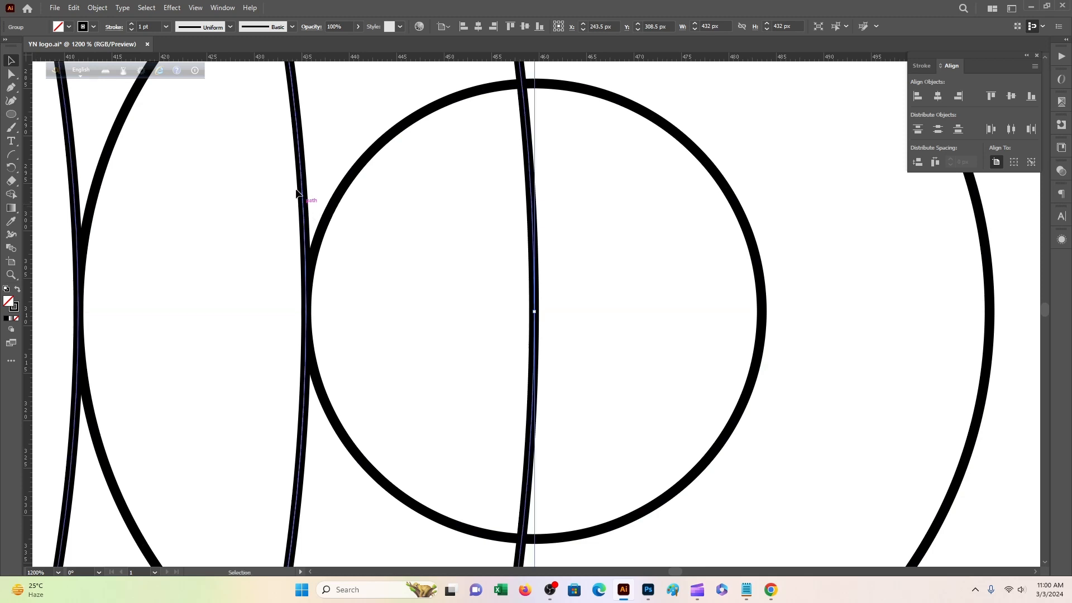
Select both overlapping circle groups and move them together to the artboard's middle, at about X 400.5 px, Y 296.5 px
{"action": "key", "text": "ctrl+minus"}
{"action": "key", "text": "ctrl+minus"}
{"action": "key", "text": "ctrl+minus"}
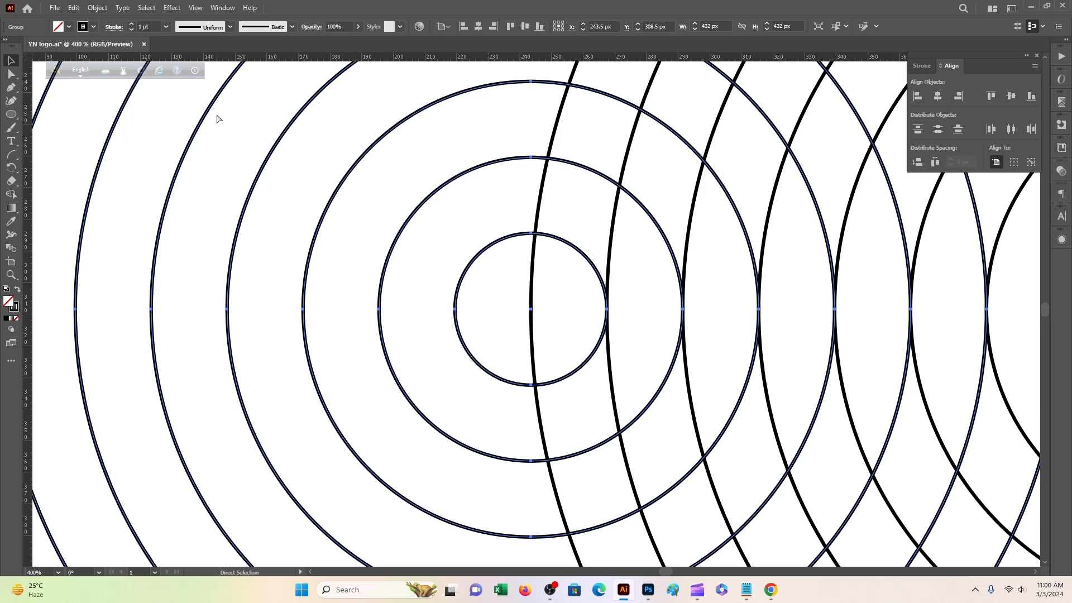
{"action": "key", "text": "ctrl+minus"}
{"action": "key", "text": "ctrl+minus"}
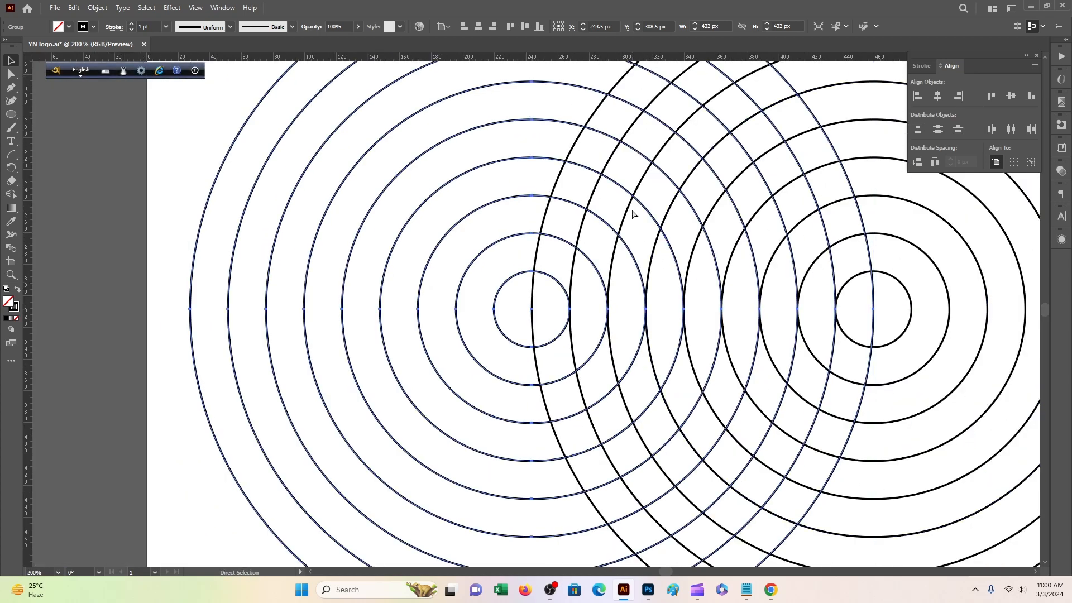
{"action": "key", "text": "ctrl+minus"}
{"action": "left_click_drag", "start_coordinate": [905, 380], "coordinate": [728, 387]}
{"action": "left_click_drag", "start_coordinate": [350, 102], "coordinate": [570, 299]}
{"action": "left_click_drag", "start_coordinate": [484, 288], "coordinate": [523, 279]}
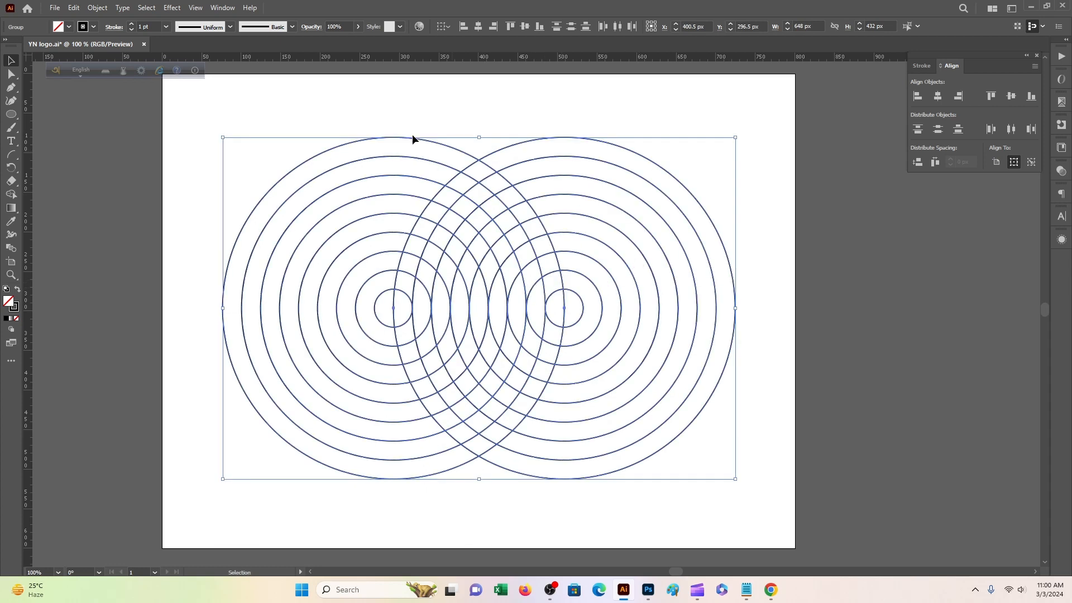
{"action": "key", "text": "a"}
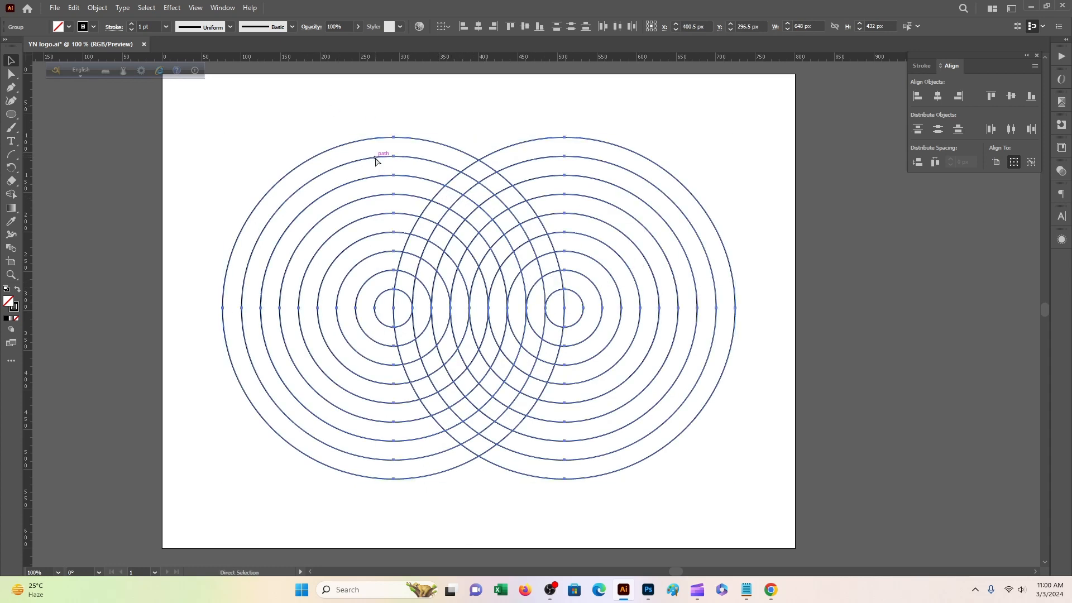
Select both circle groups and use Shape Builder to merge the overlap's right outer arc with the adjoining S-shaped band in black
{"action": "key", "text": "v"}
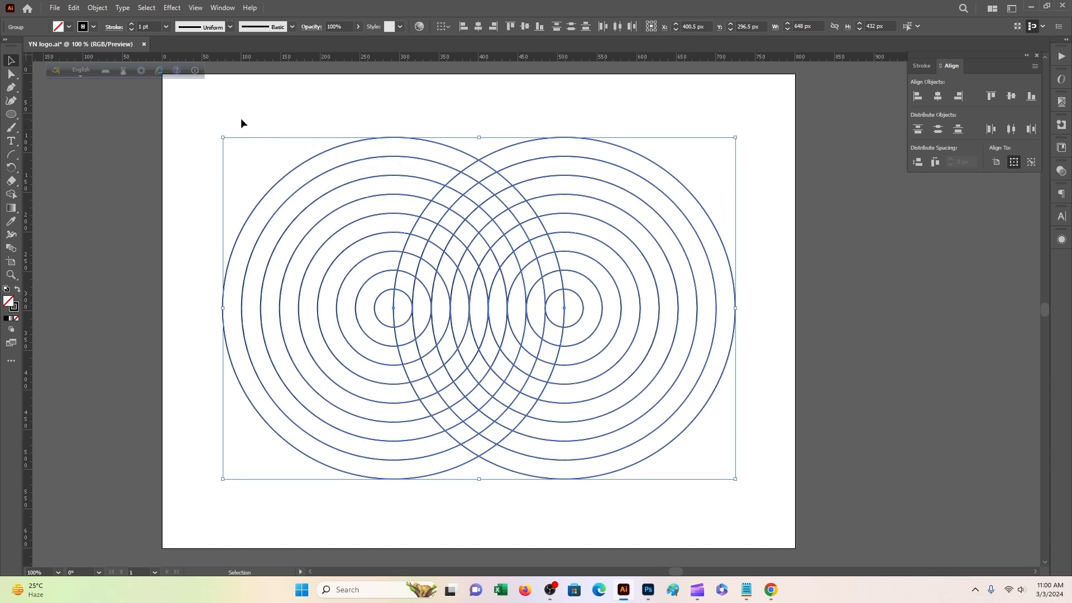
{"action": "left_click_drag", "start_coordinate": [299, 119], "coordinate": [644, 352]}
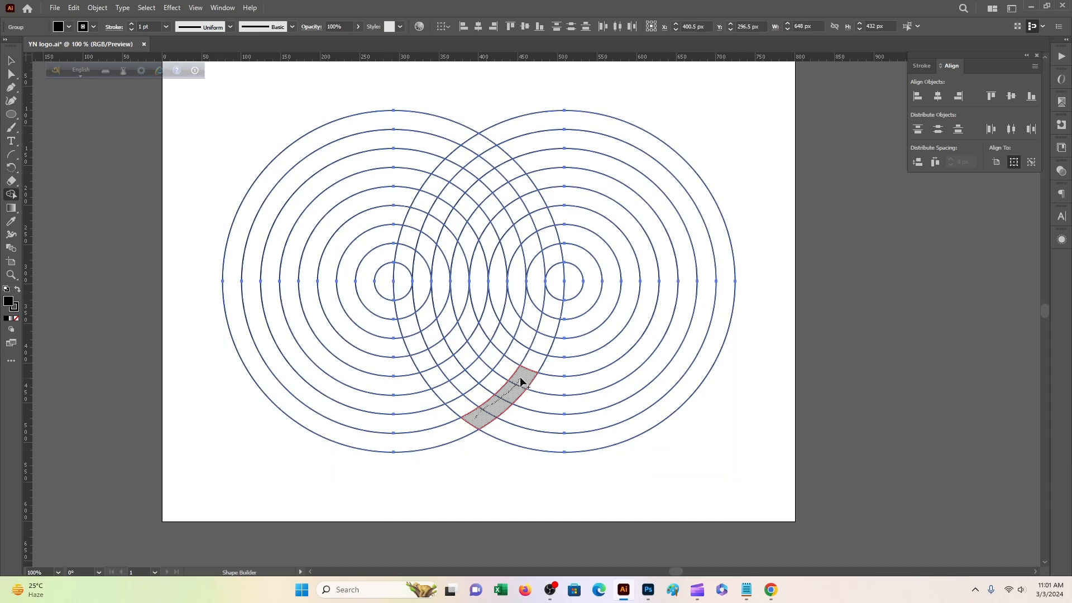
{"action": "mouse_move", "coordinate": [521, 382]}
{"action": "left_mouse_down"}
{"action": "mouse_move", "coordinate": [544, 335]}
{"action": "mouse_move", "coordinate": [548, 240]}
{"action": "left_mouse_up"}
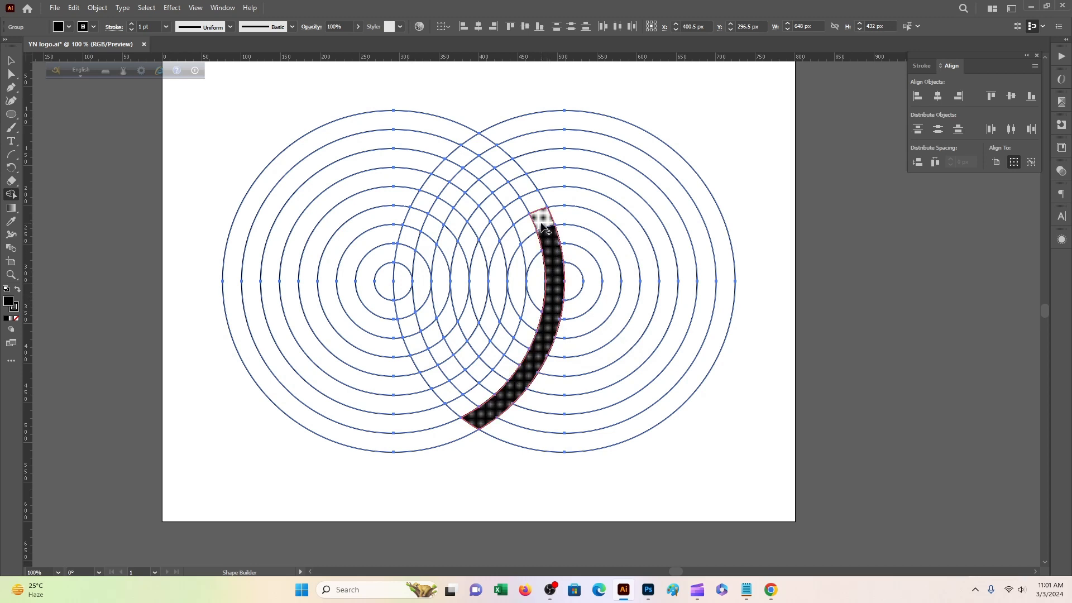
{"action": "left_click", "coordinate": [545, 227]}
{"action": "mouse_move", "coordinate": [522, 264]}
{"action": "left_mouse_down"}
{"action": "mouse_move", "coordinate": [519, 310]}
{"action": "mouse_move", "coordinate": [488, 373]}
{"action": "mouse_move", "coordinate": [446, 394]}
{"action": "left_mouse_up"}
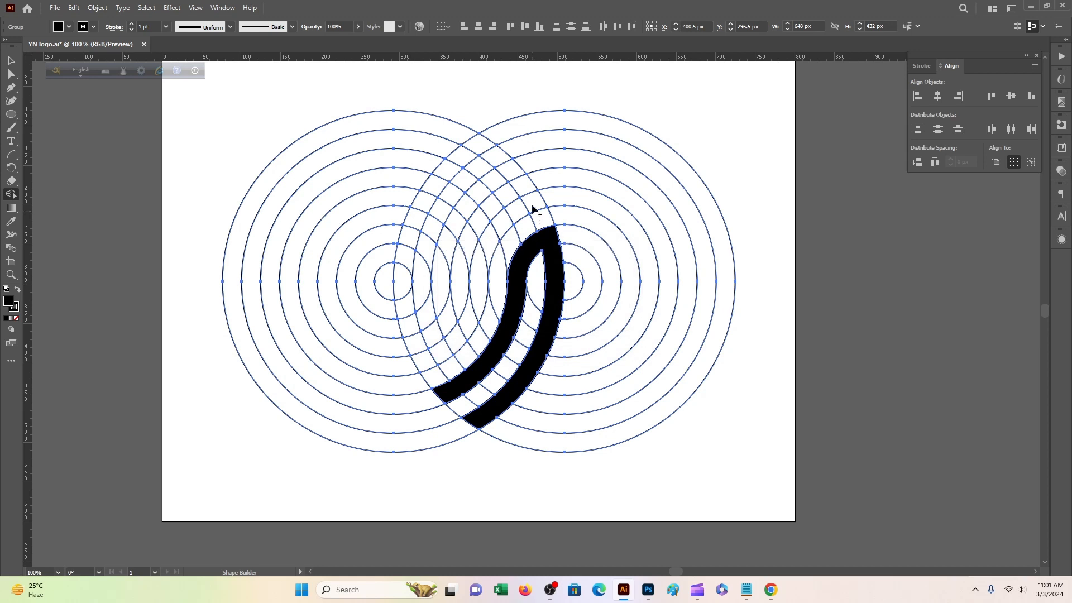
Merge the two middle S-shaped bands, their connecting end pieces and the overlap's left outer arc into black shapes with Shape Builder
{"action": "mouse_move", "coordinate": [524, 208]}
{"action": "left_mouse_down"}
{"action": "mouse_move", "coordinate": [468, 327]}
{"action": "mouse_move", "coordinate": [421, 361]}
{"action": "mouse_move", "coordinate": [411, 329]}
{"action": "mouse_move", "coordinate": [438, 300]}
{"action": "mouse_move", "coordinate": [455, 228]}
{"action": "mouse_move", "coordinate": [511, 172]}
{"action": "mouse_move", "coordinate": [479, 147]}
{"action": "mouse_move", "coordinate": [448, 174]}
{"action": "left_mouse_up"}
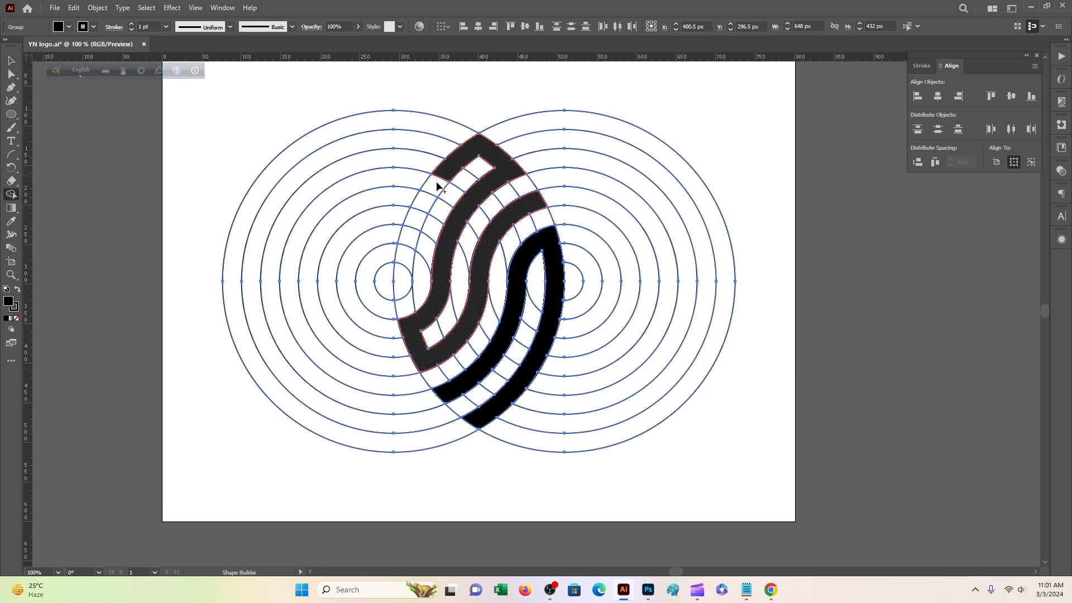
{"action": "left_click_drag", "start_coordinate": [437, 183], "coordinate": [402, 279]}
{"action": "scroll", "coordinate": [539, 246], "scroll_direction": "down", "scroll_amount": 1}
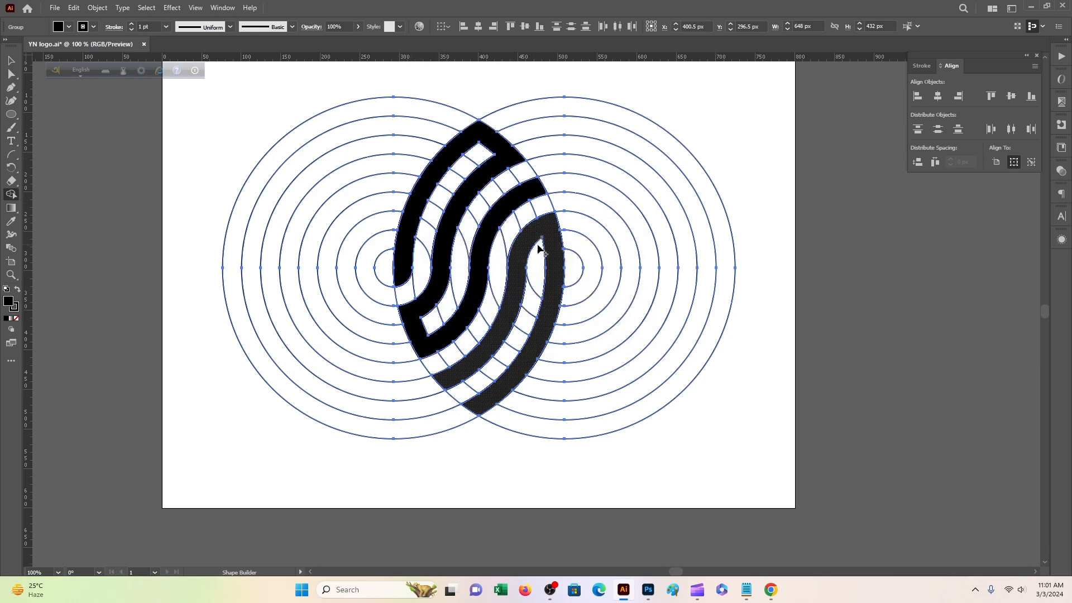
{"action": "scroll", "coordinate": [541, 249], "scroll_direction": "down", "scroll_amount": 1}
{"action": "scroll", "coordinate": [543, 242], "scroll_direction": "up", "scroll_amount": 2}
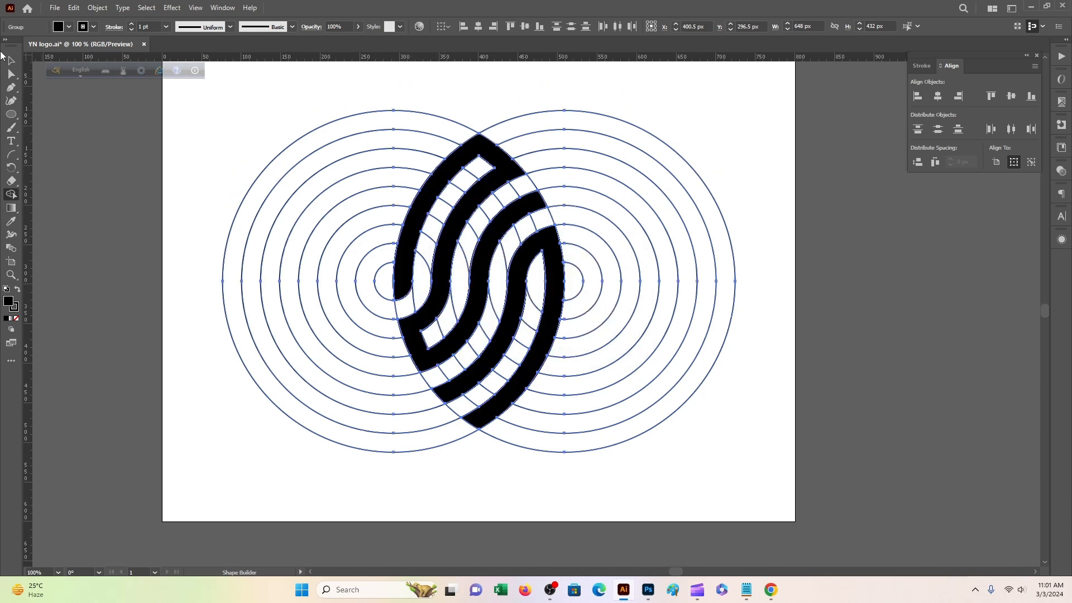
Select all the unfilled construction circle lines with the Magic Wand and delete them
{"action": "left_click", "coordinate": [12, 59]}
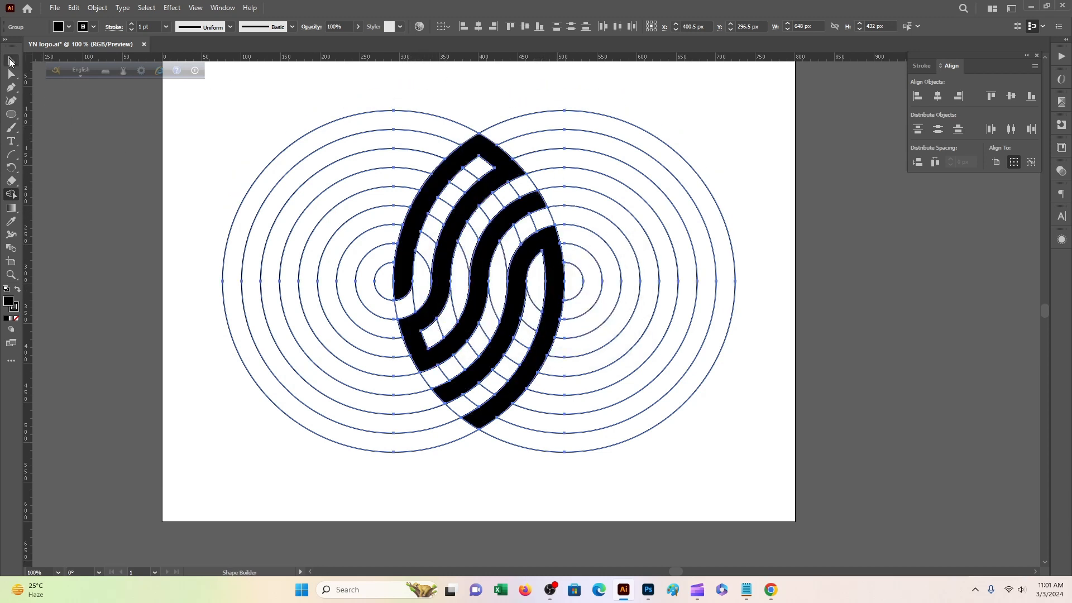
{"action": "left_click", "coordinate": [491, 99]}
{"action": "left_click_drag", "start_coordinate": [266, 100], "coordinate": [809, 474]}
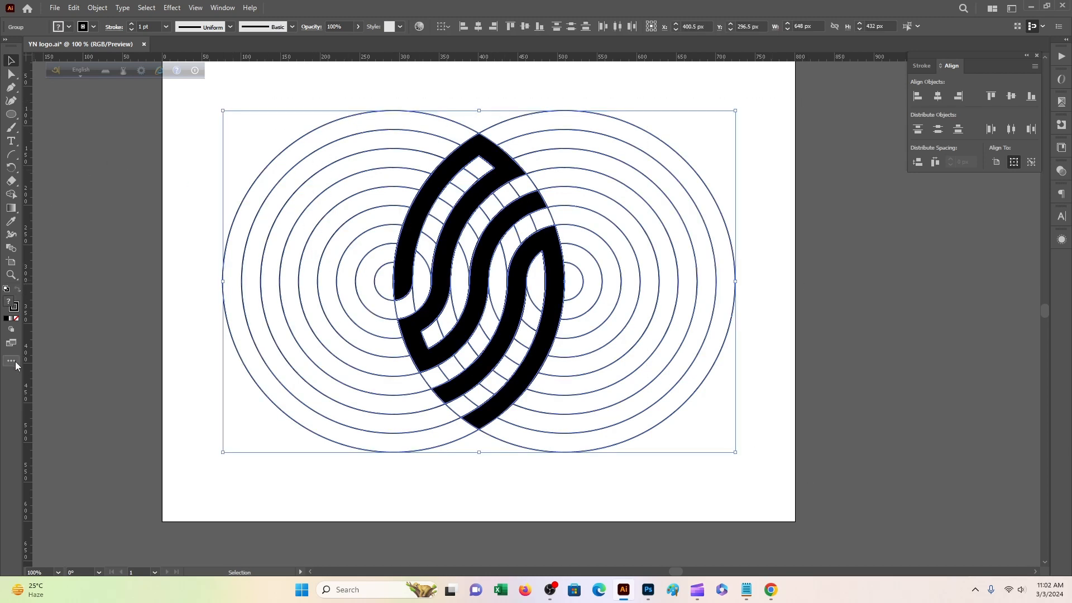
{"action": "left_click", "coordinate": [13, 361]}
{"action": "left_click", "coordinate": [107, 90]}
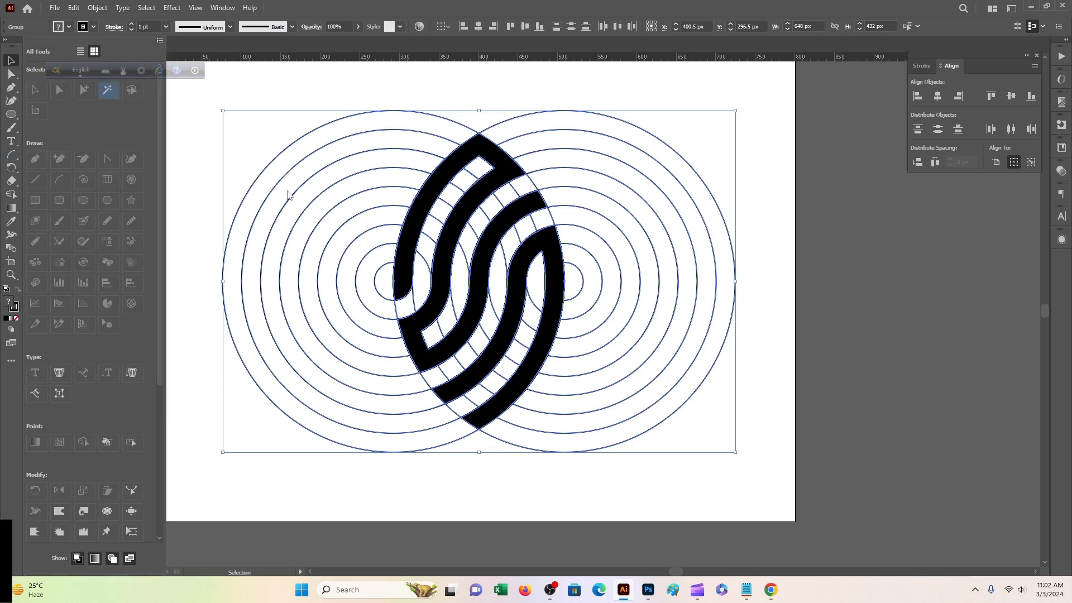
{"action": "left_click", "coordinate": [322, 172]}
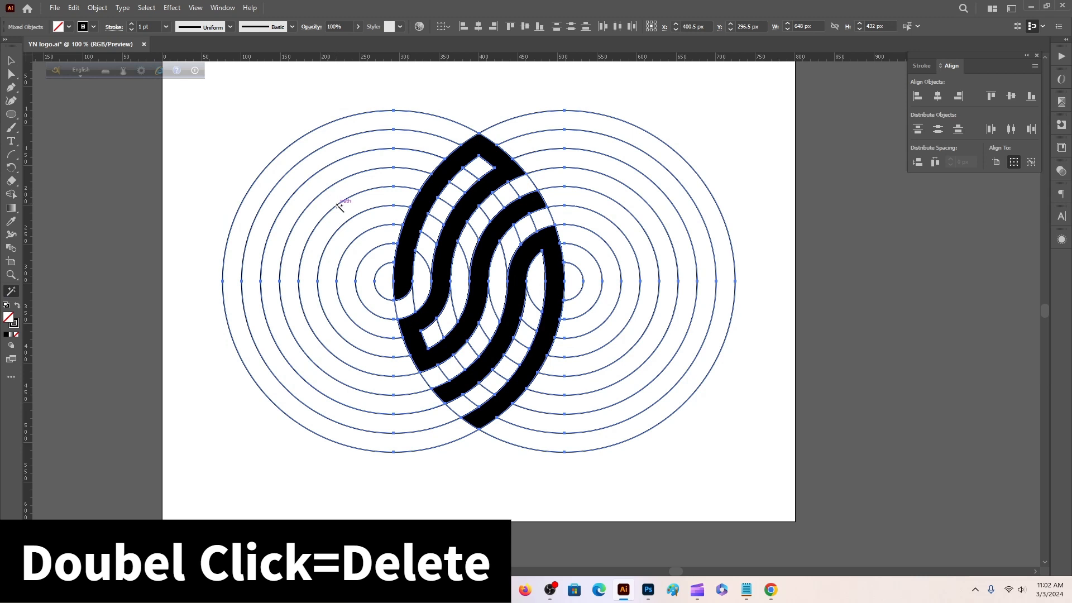
{"action": "key", "text": "Delete"}
Select the black logo mark, move it slightly to about X 389.5 px, Y 290.5 px, and copy it
{"action": "left_click", "coordinate": [8, 62]}
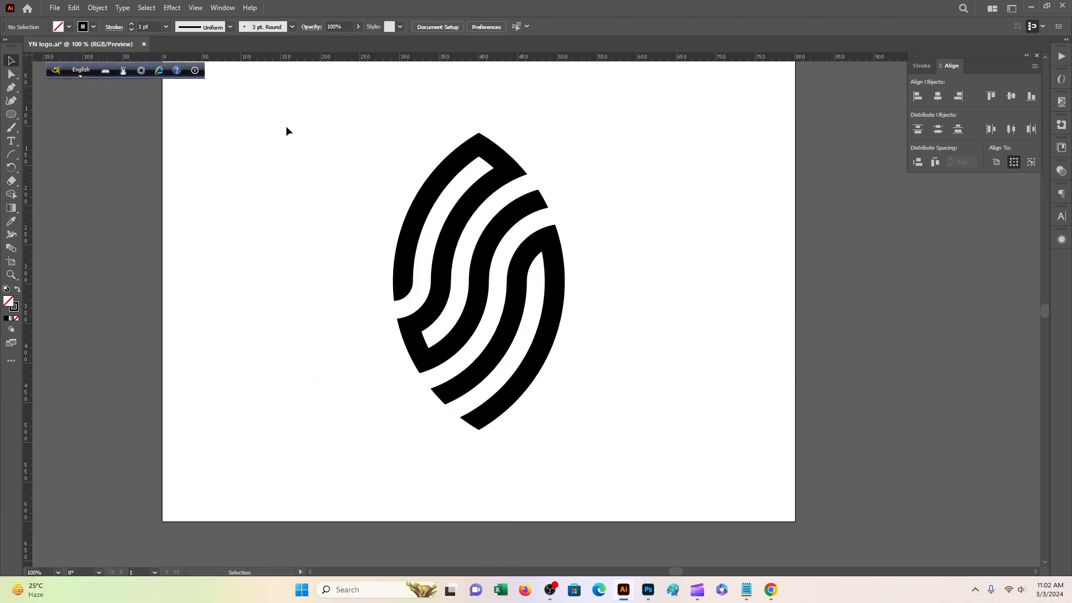
{"action": "left_click_drag", "start_coordinate": [323, 122], "coordinate": [641, 330]}
{"action": "right_click", "coordinate": [531, 286]}
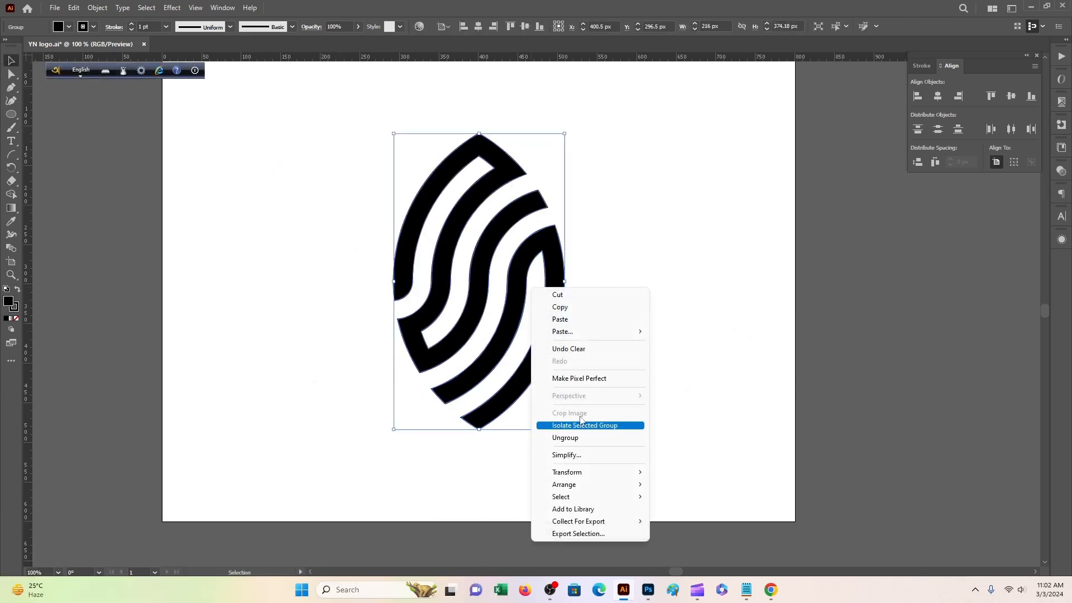
{"action": "left_click", "coordinate": [506, 233]}
{"action": "left_click_drag", "start_coordinate": [506, 233], "coordinate": [497, 227]}
{"action": "right_click", "coordinate": [497, 228]}
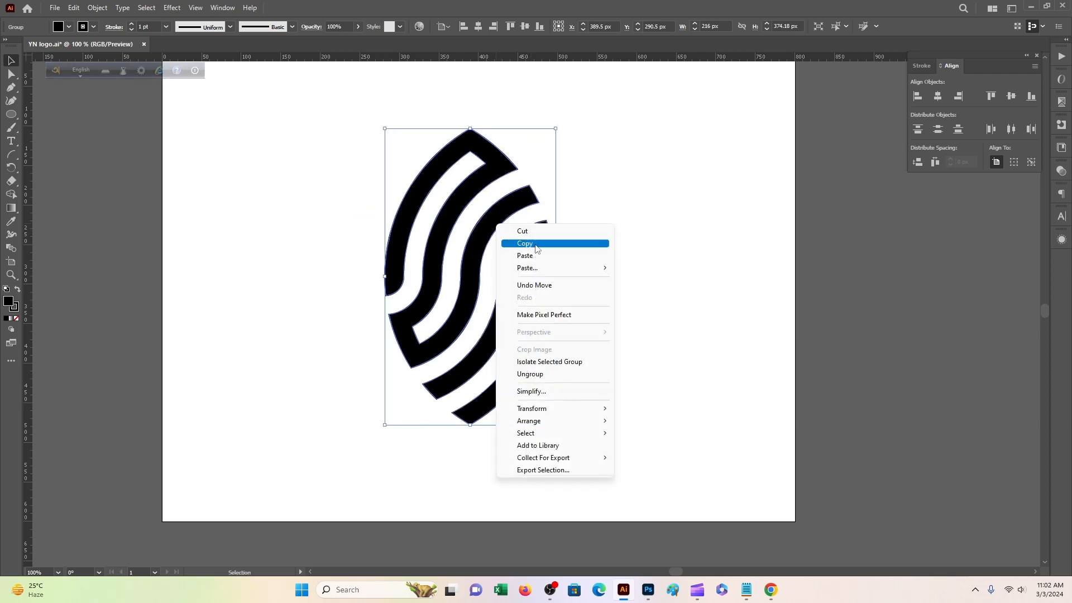
{"action": "left_click", "coordinate": [530, 244]}
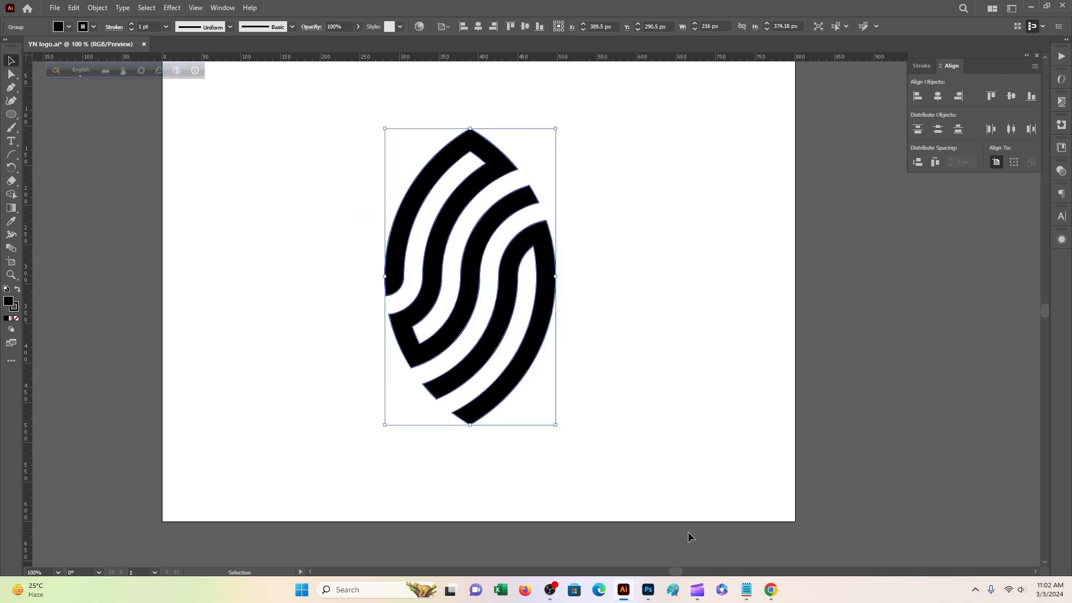
Switch to Photoshop, open the golden mockup's Double Click Here2 smart object and hide its old logo layer
{"action": "left_click", "coordinate": [648, 590]}
{"action": "double_click", "coordinate": [943, 410]}
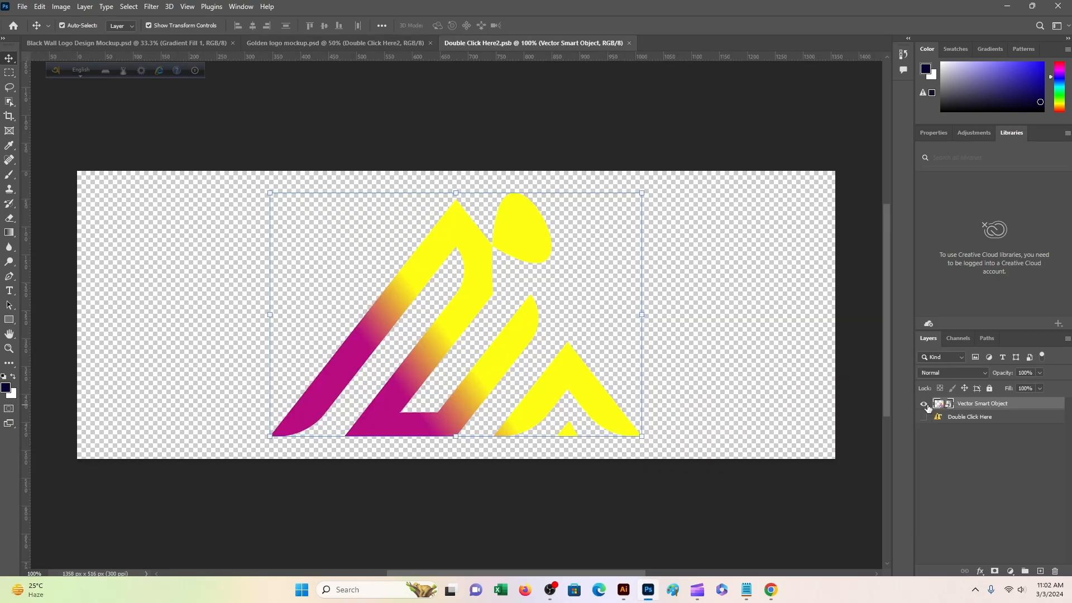
{"action": "left_click", "coordinate": [923, 403]}
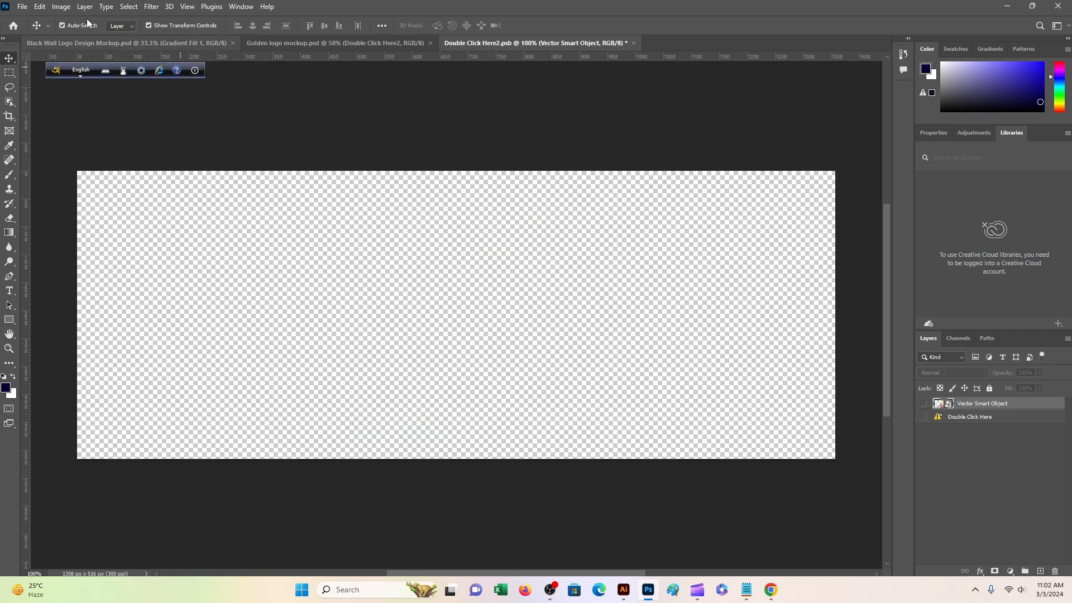
Paste the copied logo as a Smart Object, added to the current library, and commit its placement at the fitted size
{"action": "left_click", "coordinate": [39, 7]}
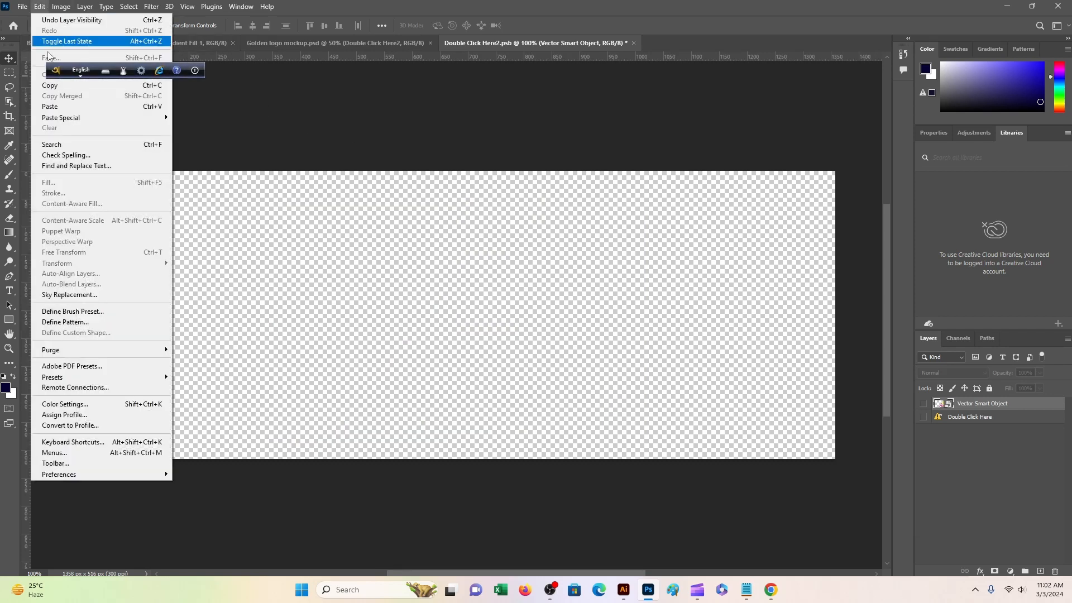
{"action": "left_click", "coordinate": [50, 107]}
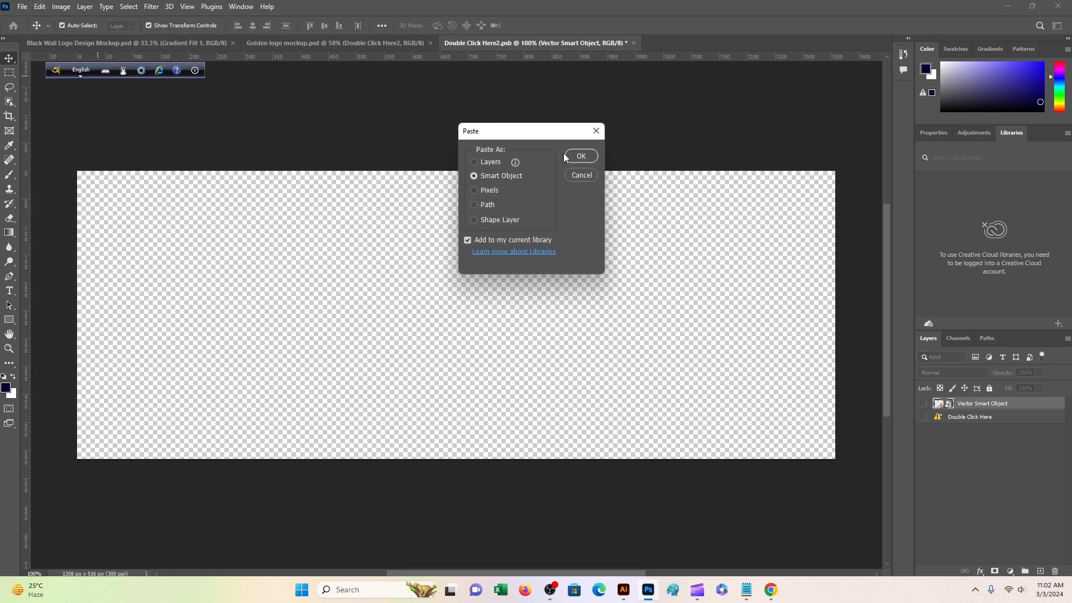
{"action": "left_click", "coordinate": [581, 156]}
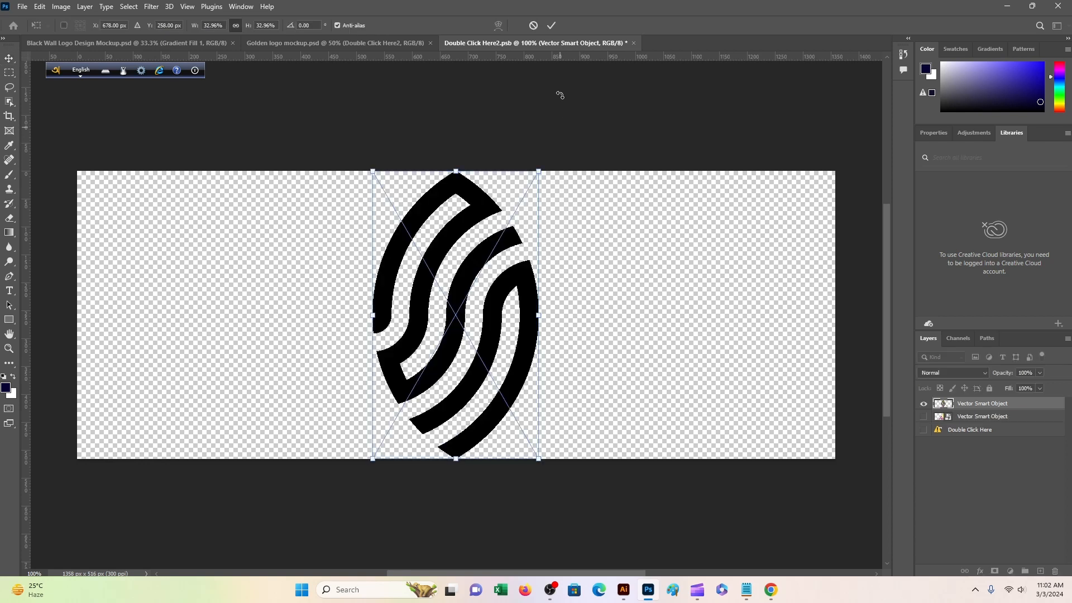
{"action": "left_click", "coordinate": [551, 27]}
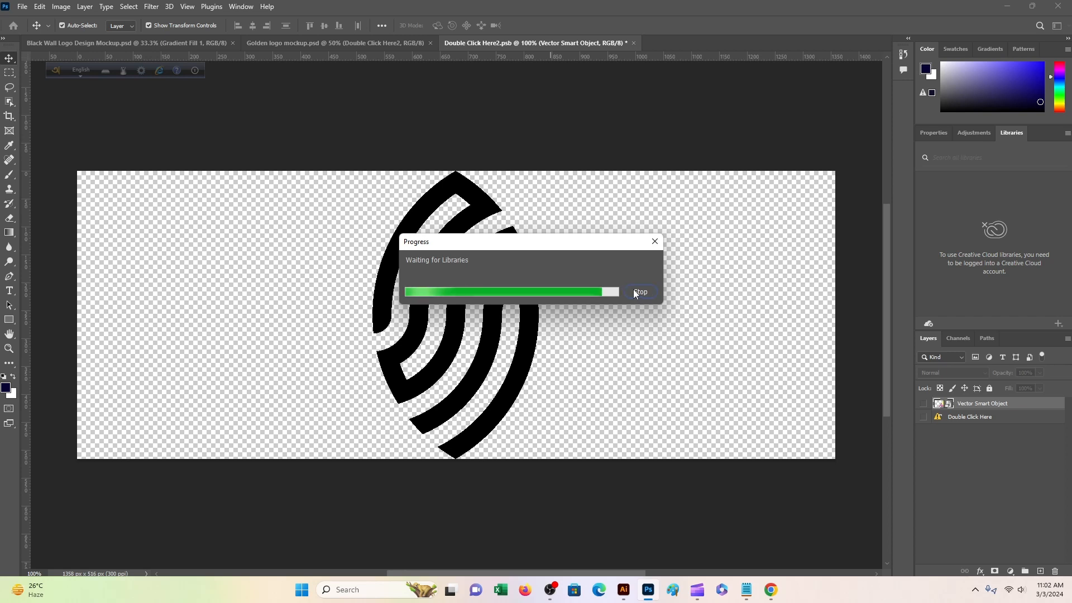
Save the Double Click Here2 smart object and return to the Golden logo mockup with nothing selected to view the gold logo
{"action": "key", "text": "ctrl+s"}
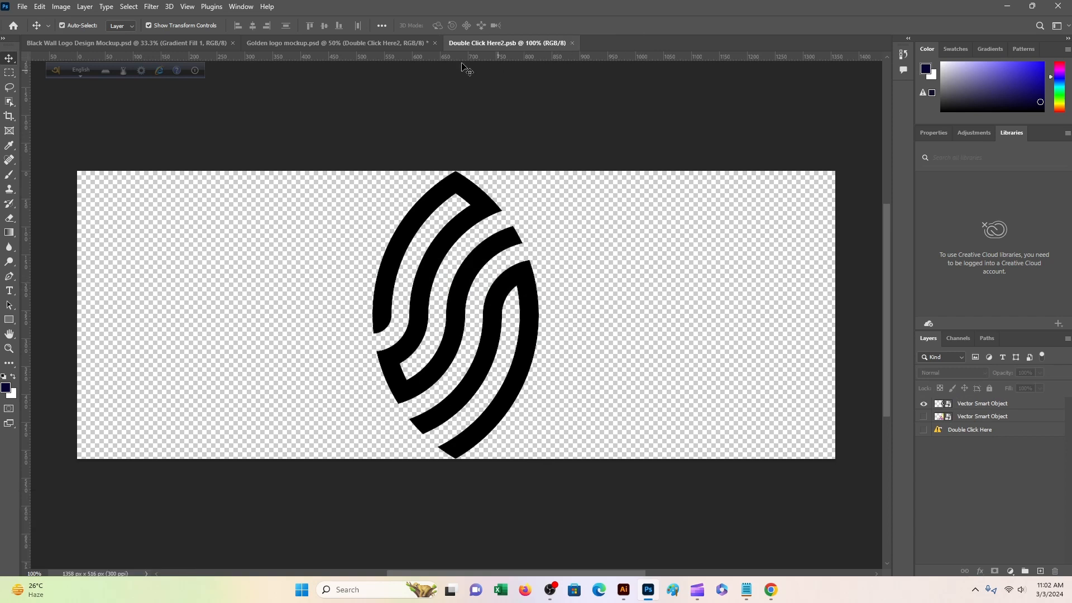
{"action": "left_click", "coordinate": [353, 41]}
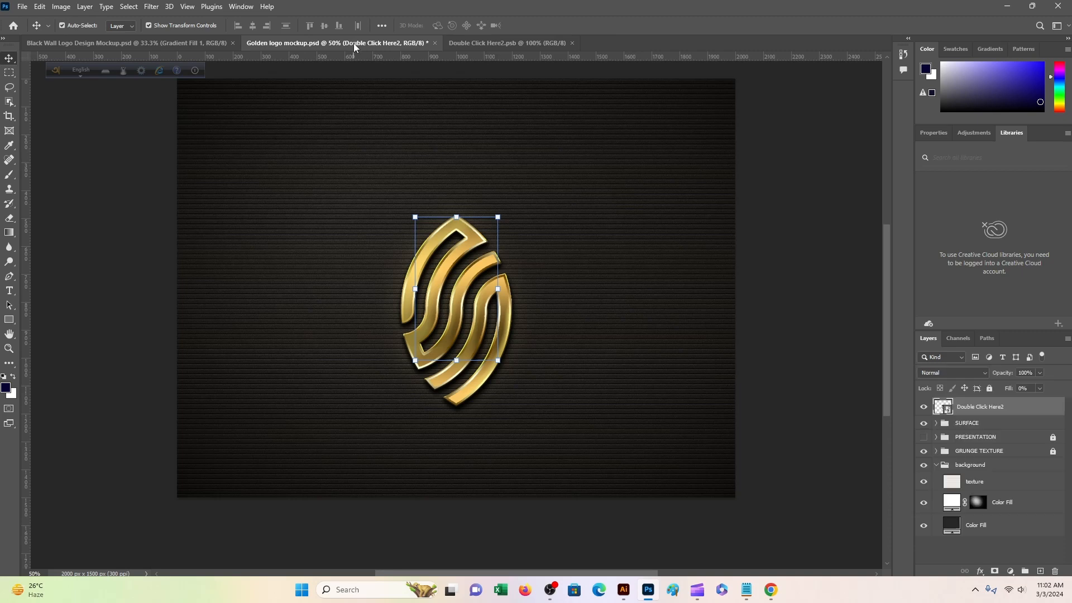
{"action": "left_click", "coordinate": [797, 330]}
{"action": "scroll", "coordinate": [797, 335], "scroll_direction": "up", "scroll_amount": 2}
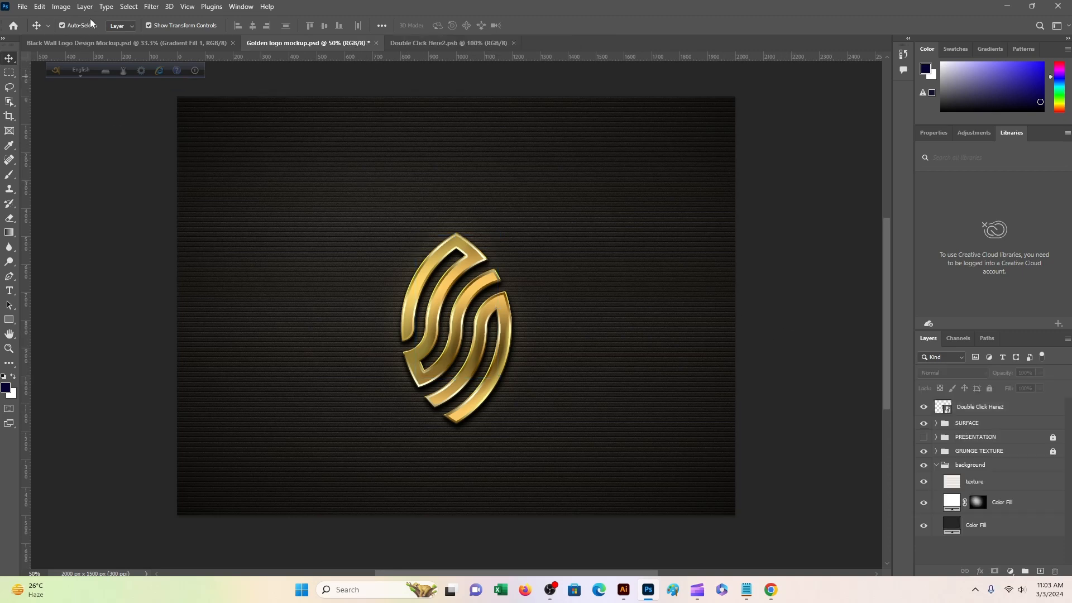
{"action": "left_click", "coordinate": [20, 8]}
{"action": "left_click", "coordinate": [632, 238]}
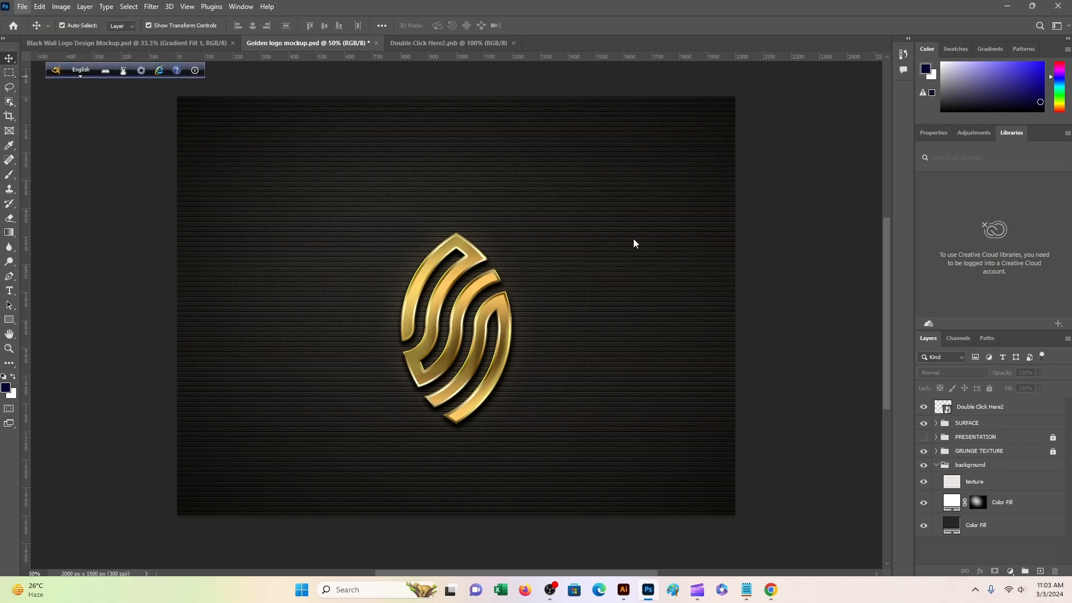